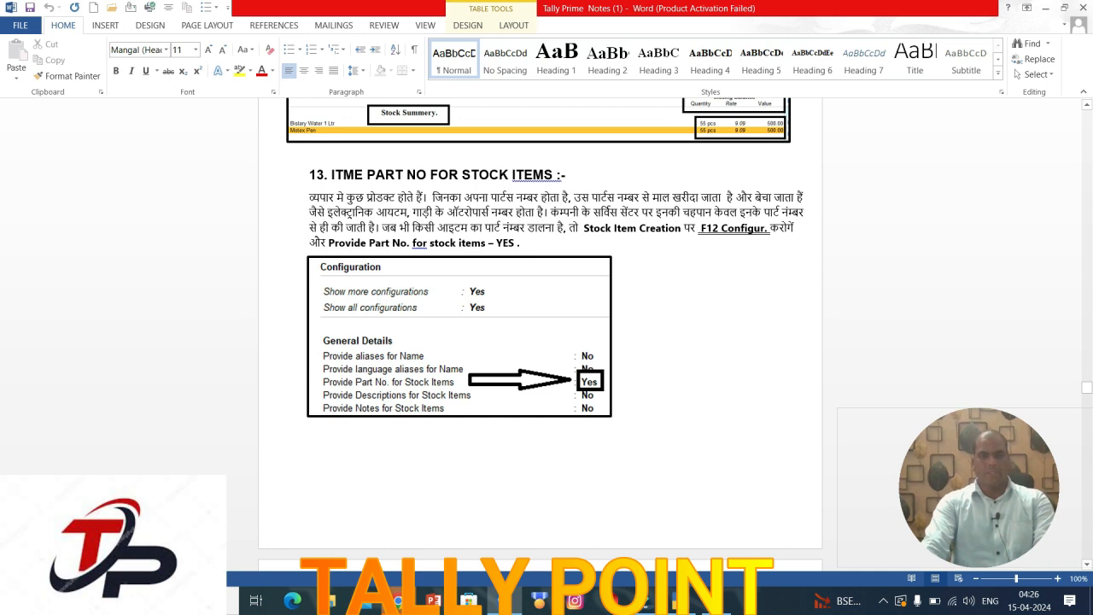
Step: Switch to TallyPrime and open a blank creation form for a new stock item
left_click(679, 601)
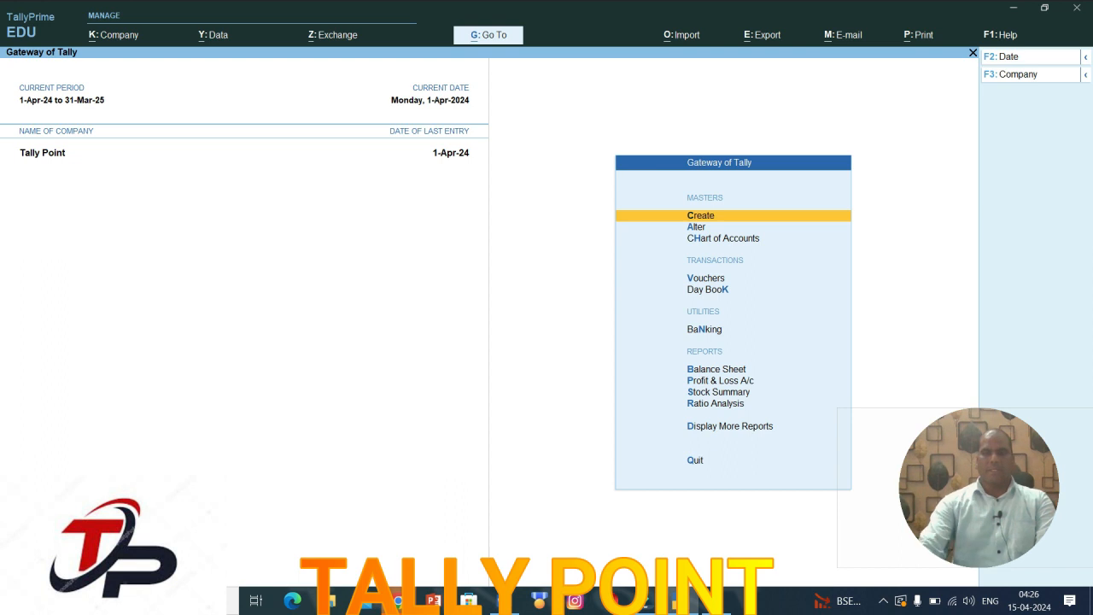
key("Return")
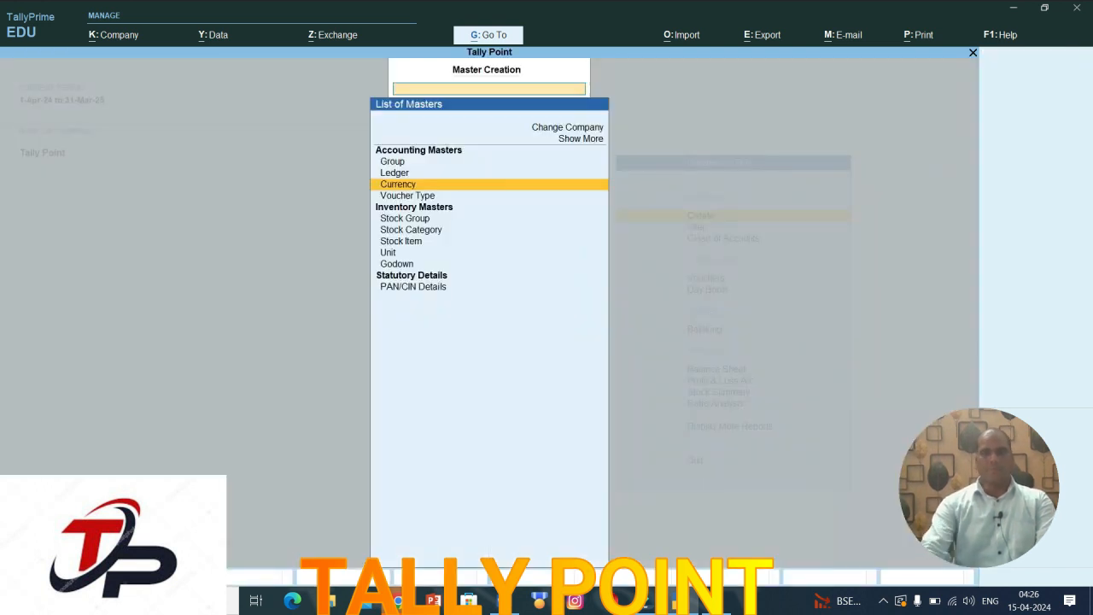
key("Down")
key("Down")
key("Down")
key("Down")
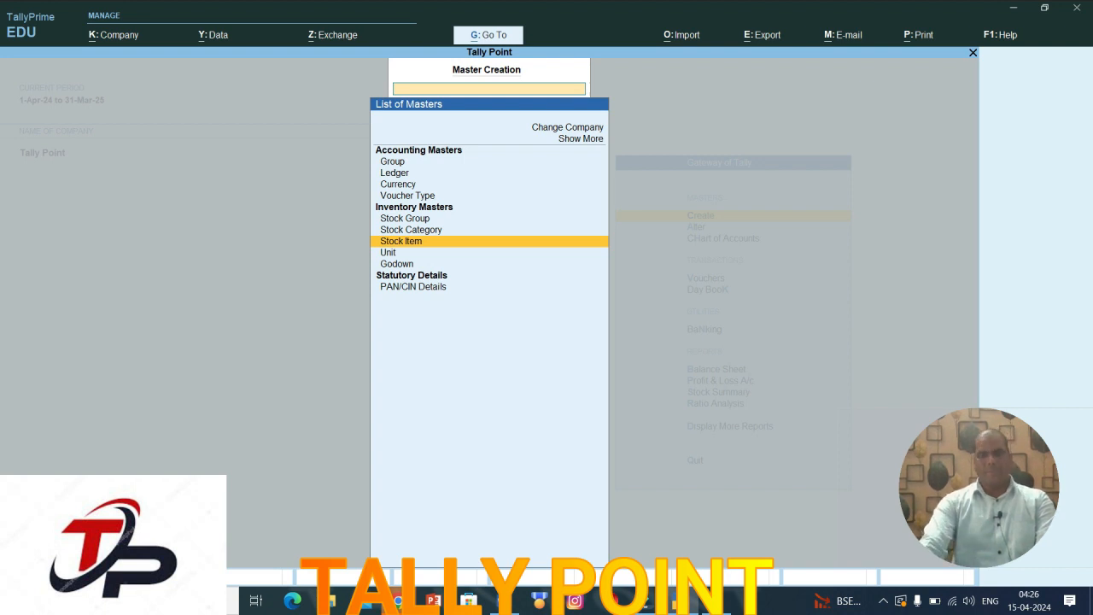
key("Return")
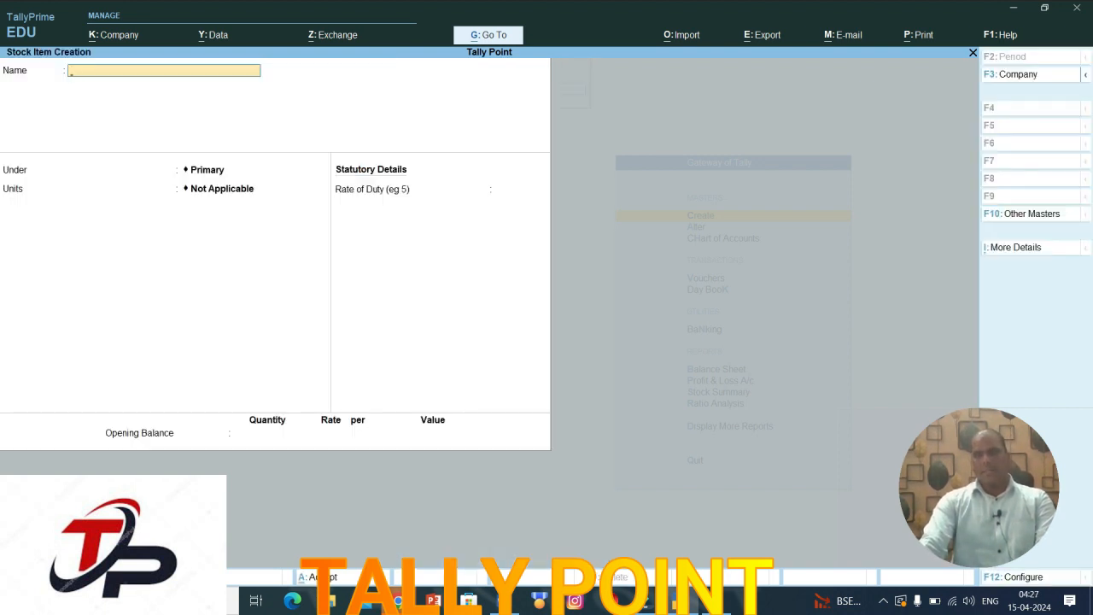
Step: Configure stock item creation with Provide Part No. for Stock Items set to Yes
left_click_drag(979, 488, 871, 487)
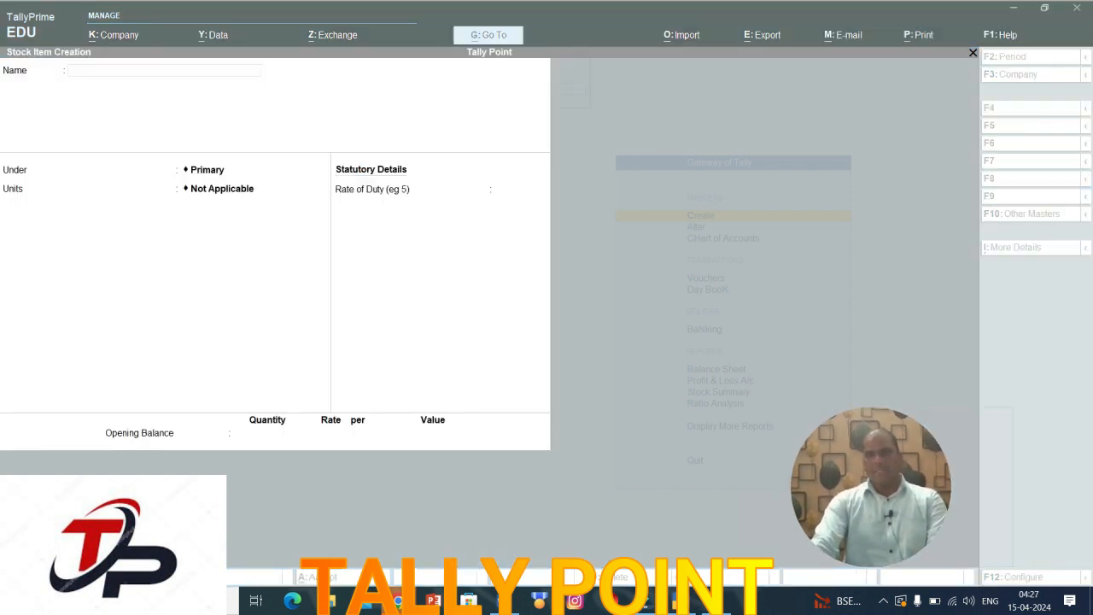
left_click(164, 71)
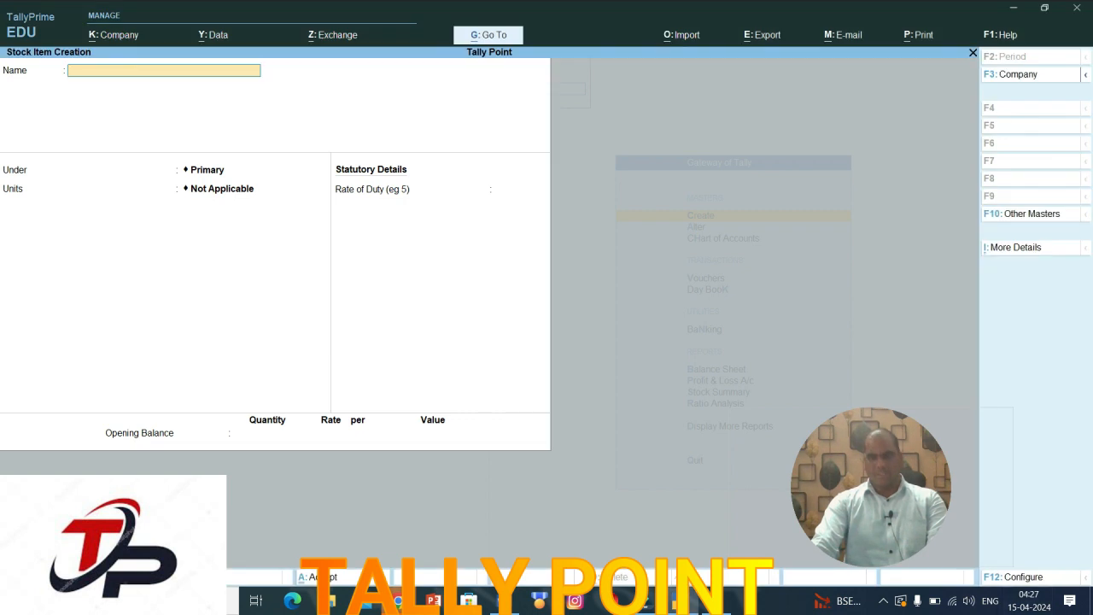
key("F12")
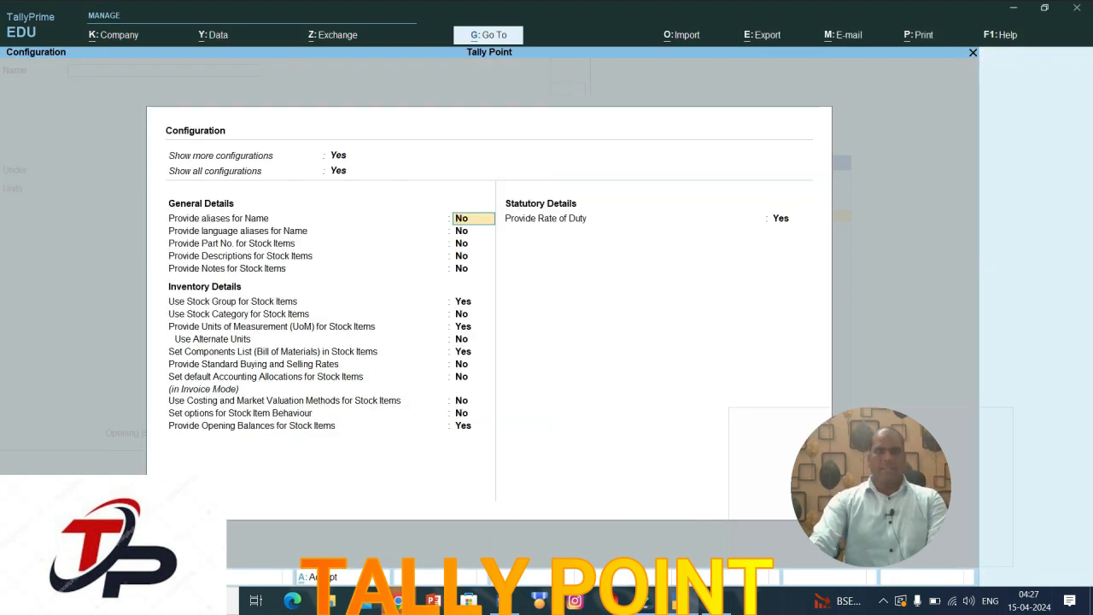
key("Return")
key("Return")
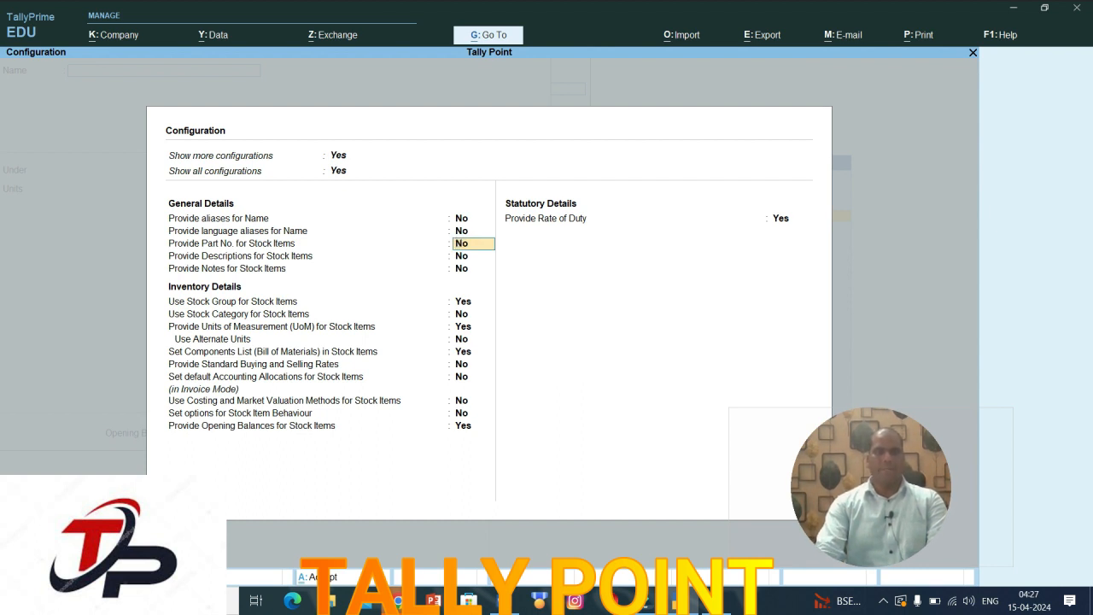
type("y")
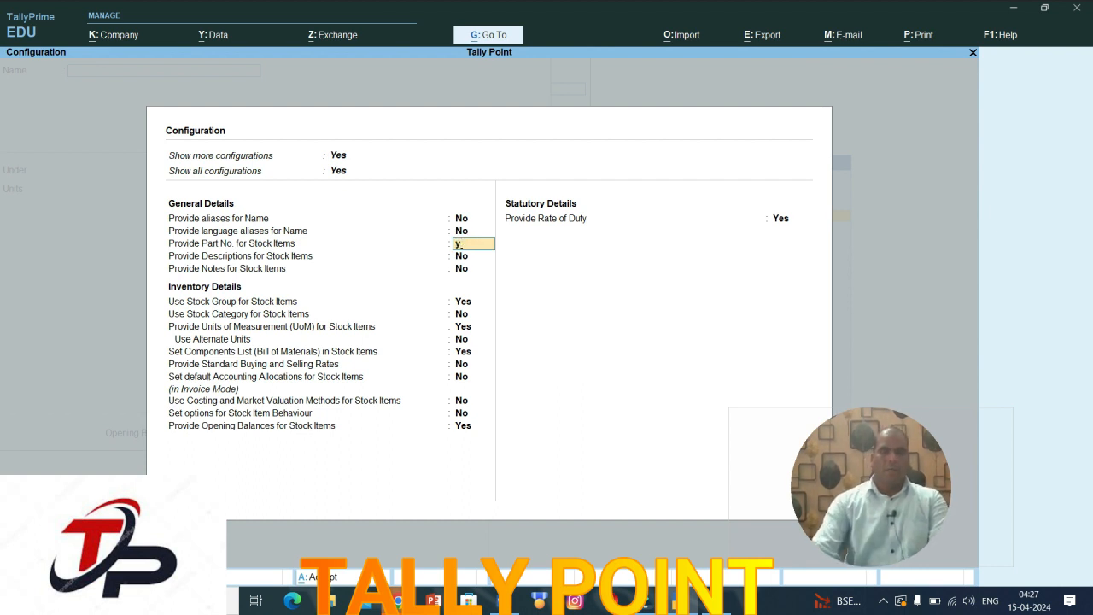
key("Return")
key("ctrl+a")
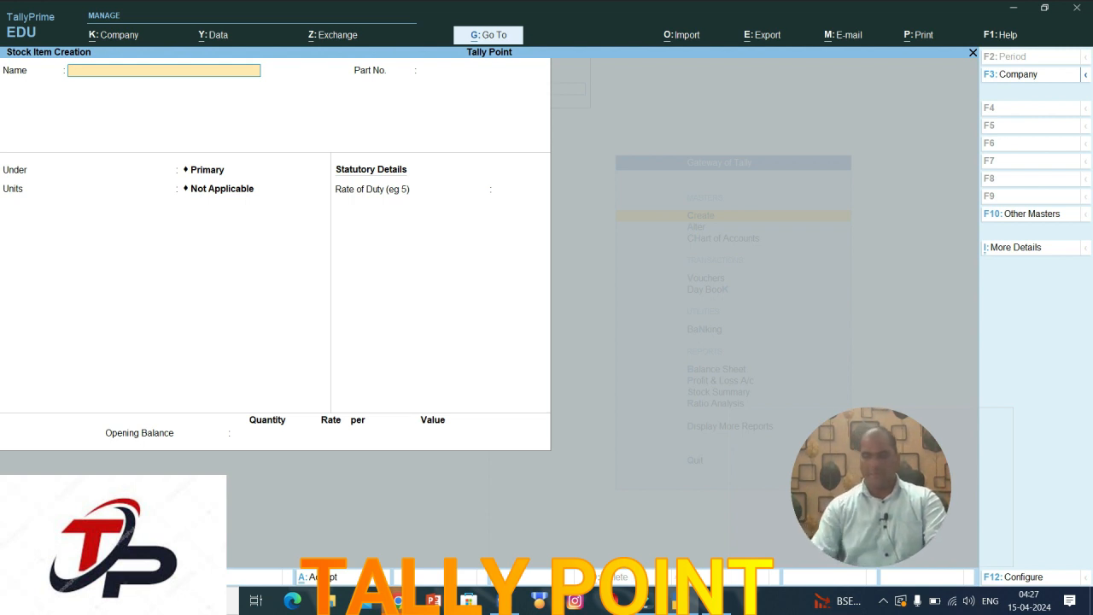
Step: Create the stock item Lenevo Laptop with part number LNV-4455 and units PCS, under Primary
type("Lene")
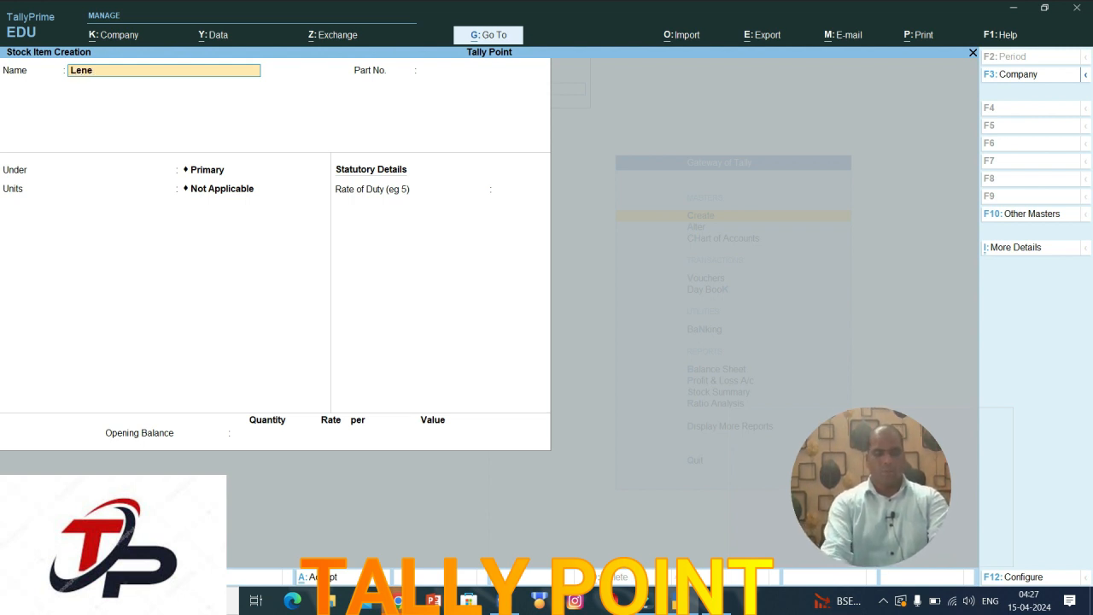
type("vo Laptop")
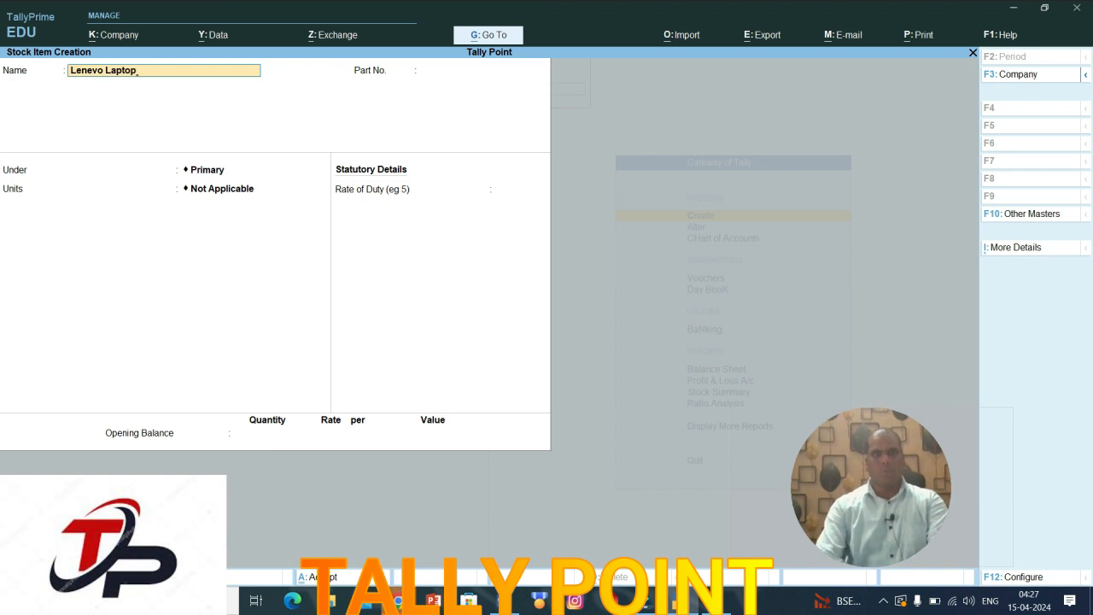
key("Return")
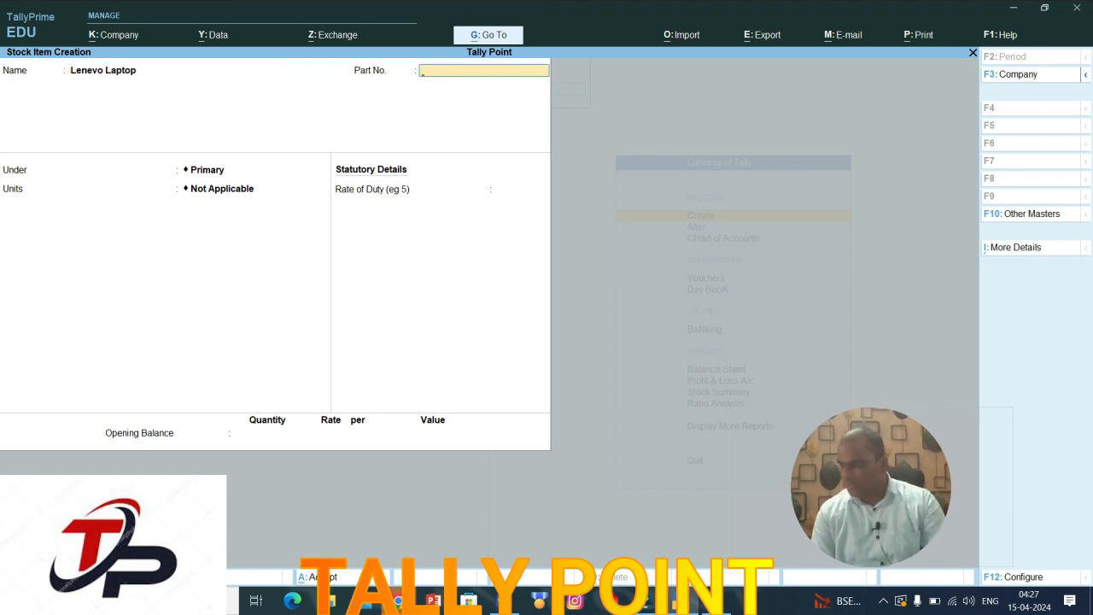
type("LNV")
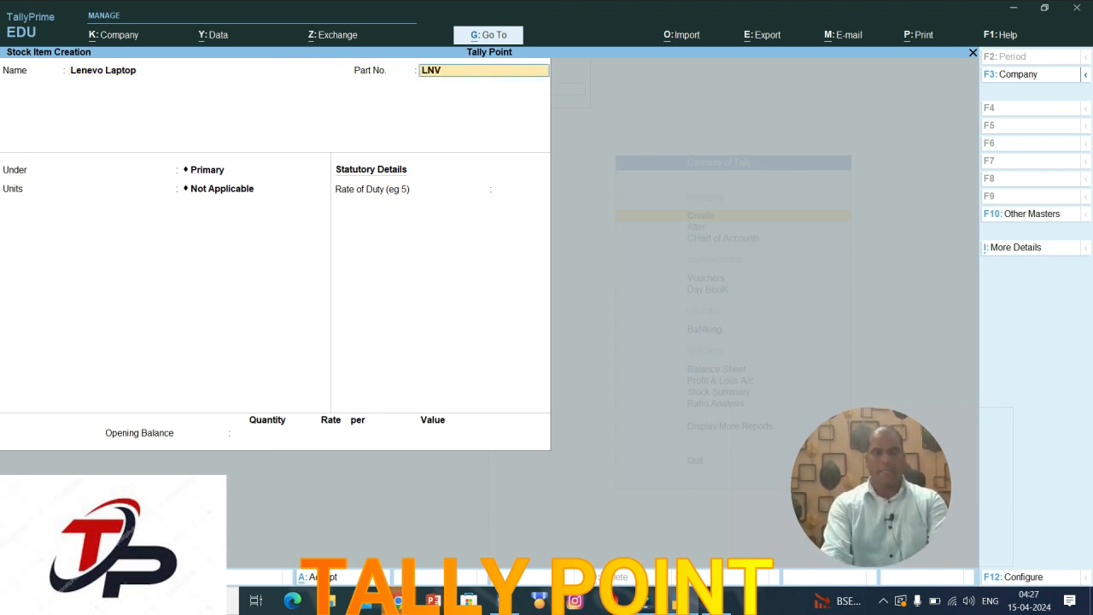
type("-4455")
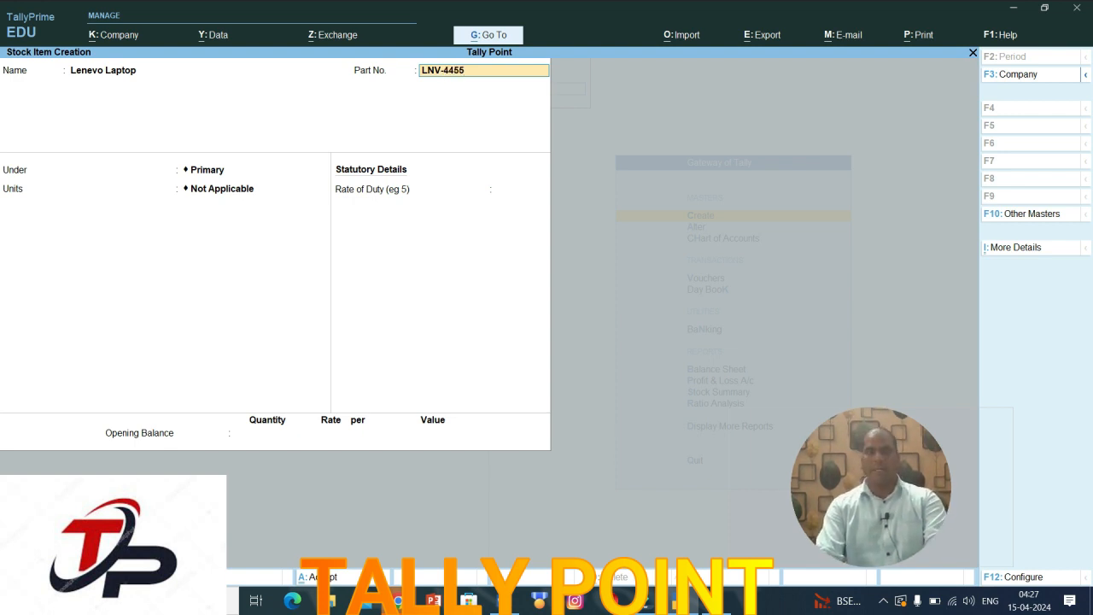
key("Return")
key("Return")
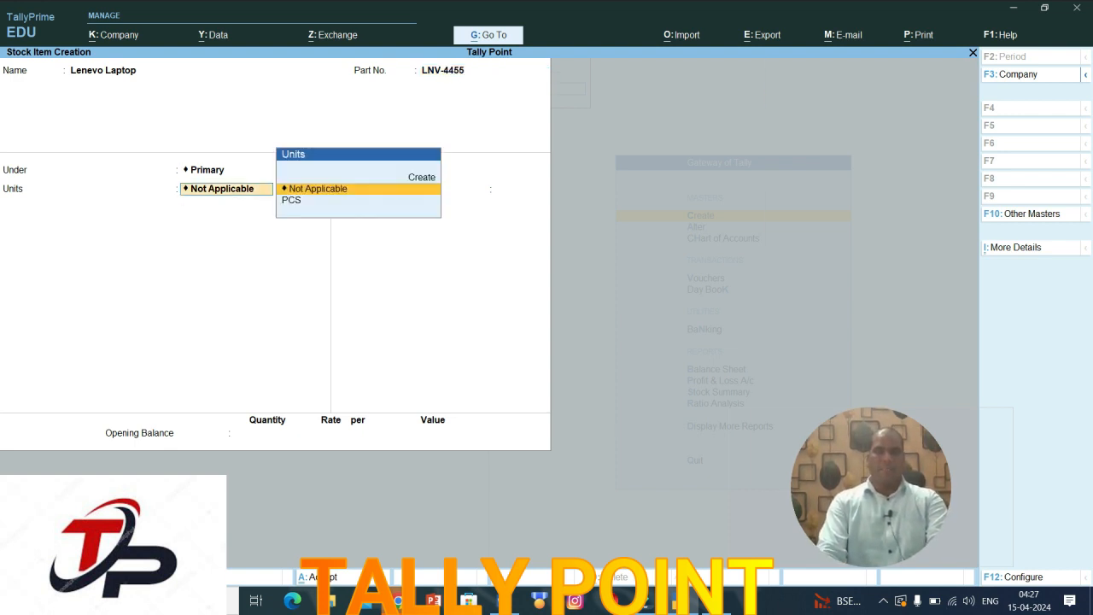
key("Down")
key("Return")
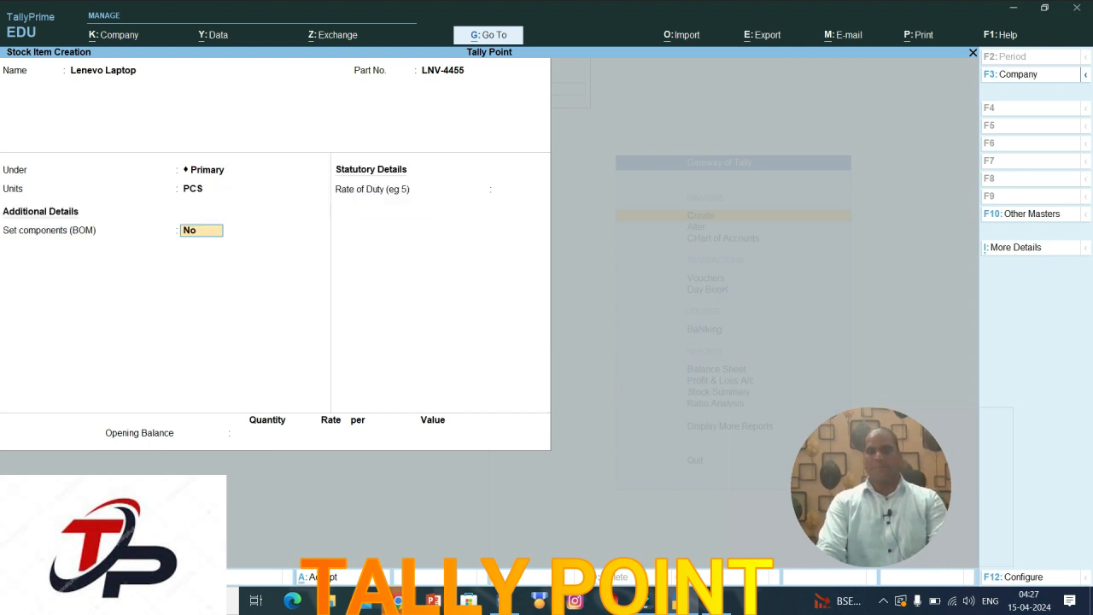
key("ctrl+a")
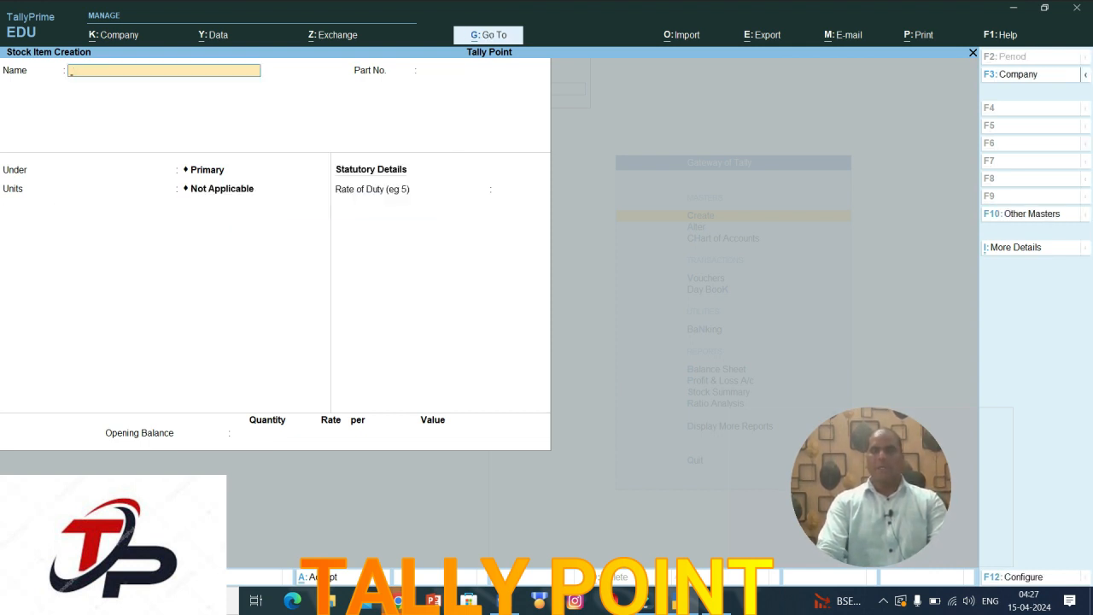
Step: Leave master creation and open a new purchase voucher
key("Escape")
key("Return")
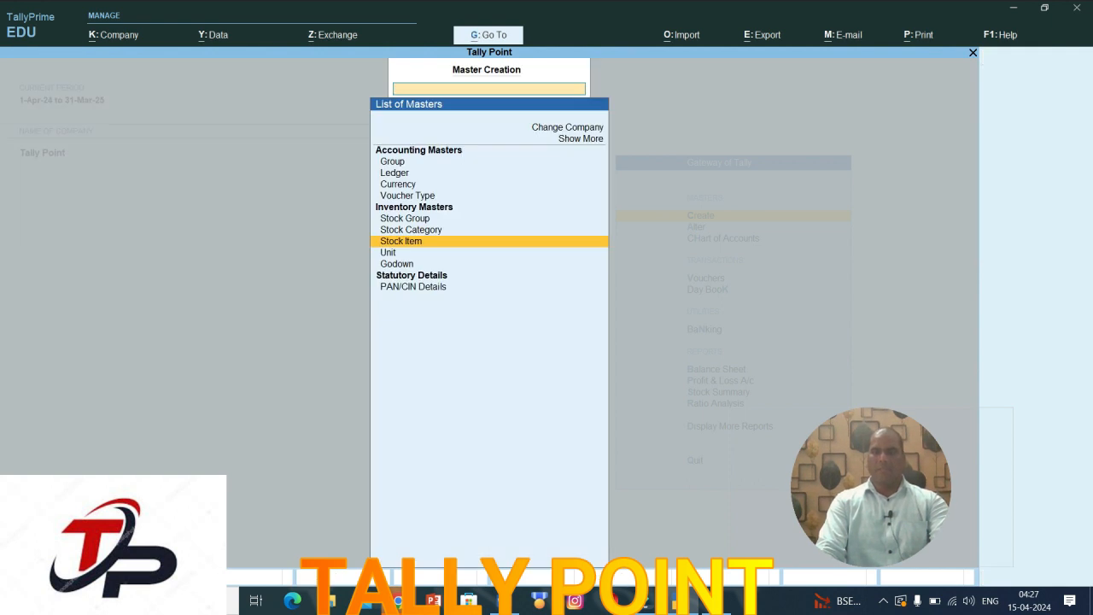
key("Escape")
key("Down")
key("Down")
key("Down")
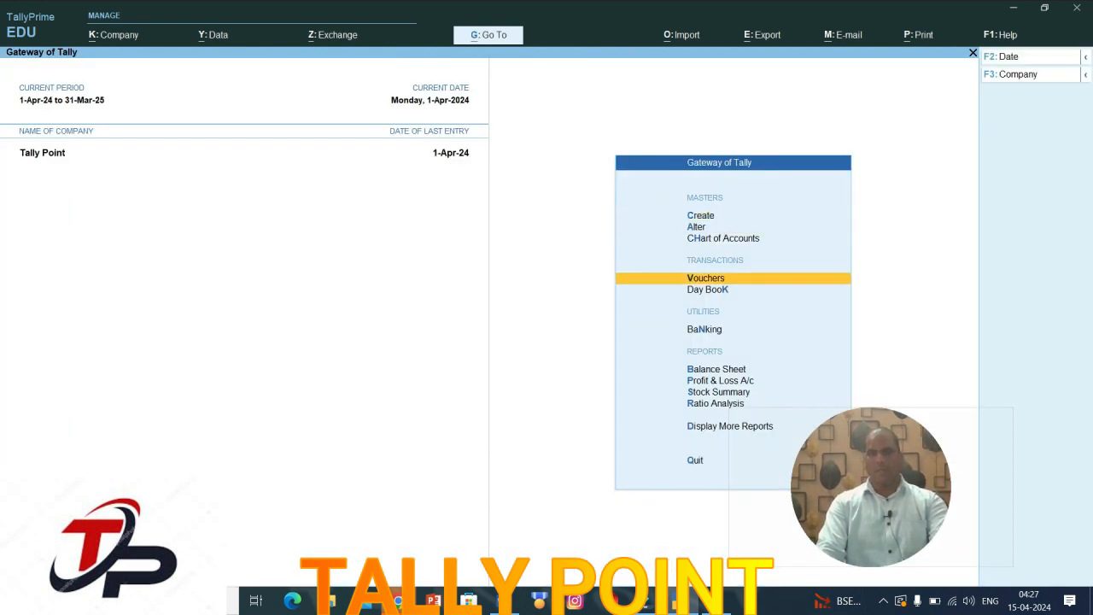
key("Return")
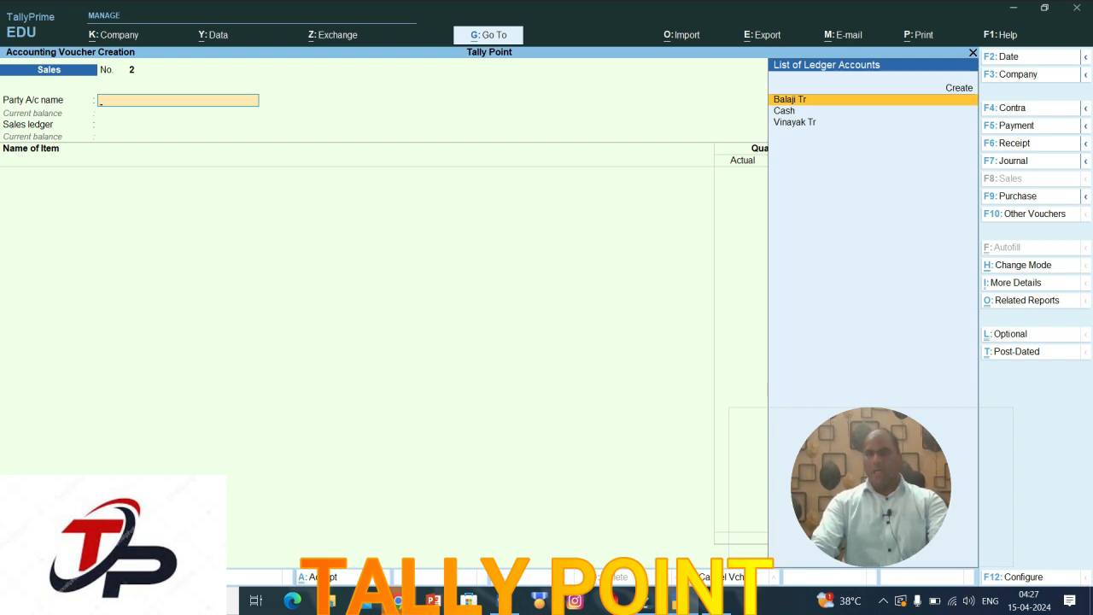
key("F9")
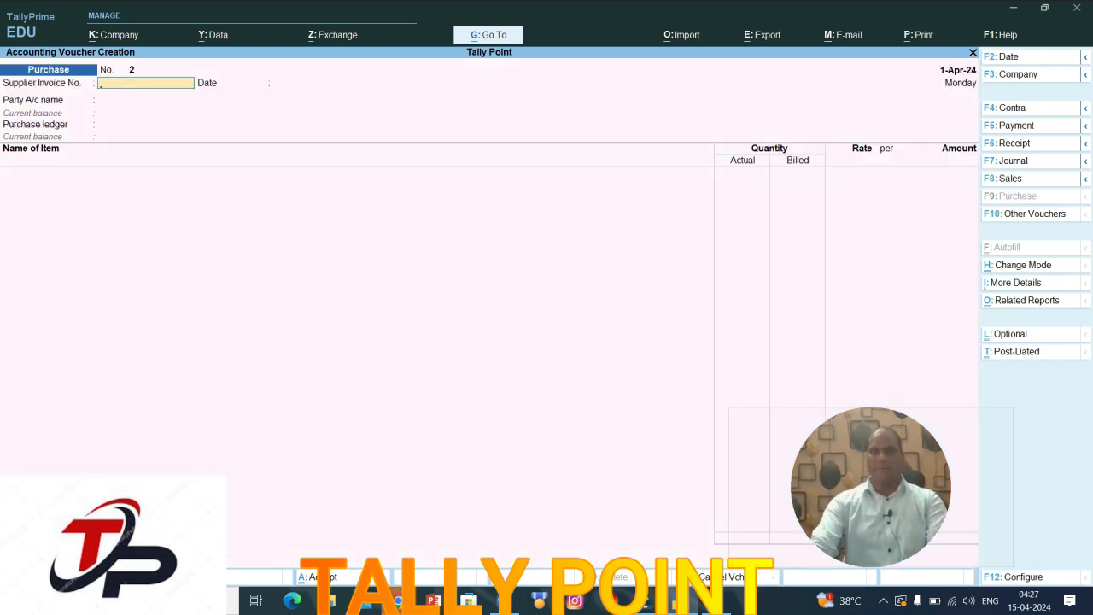
Step: Turn off the separate Actual and Billed Quantity columns in invoices in the company features and save the change
key("alt+k")
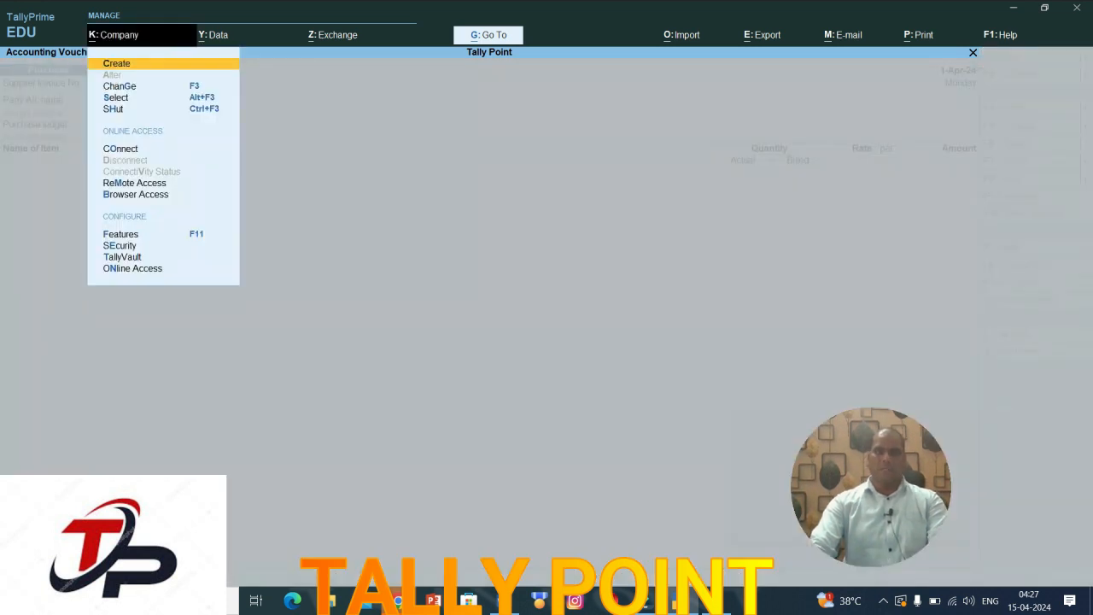
key("Down")
key("Down")
key("Down")
key("Down")
key("Down")
key("Down")
key("Down")
key("Down")
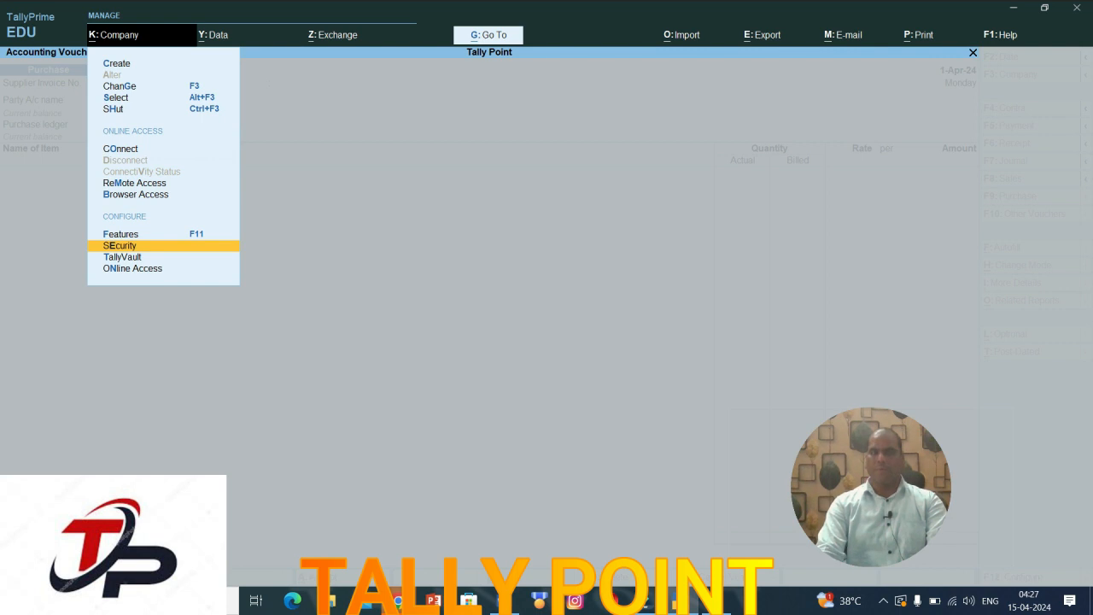
key("Up")
key("Return")
key("Down")
key("Down")
key("Down")
key("Down")
key("Down")
key("Down")
key("Down")
key("Down")
key("Down")
key("Down")
key("Down")
key("Down")
key("n")
key("Return")
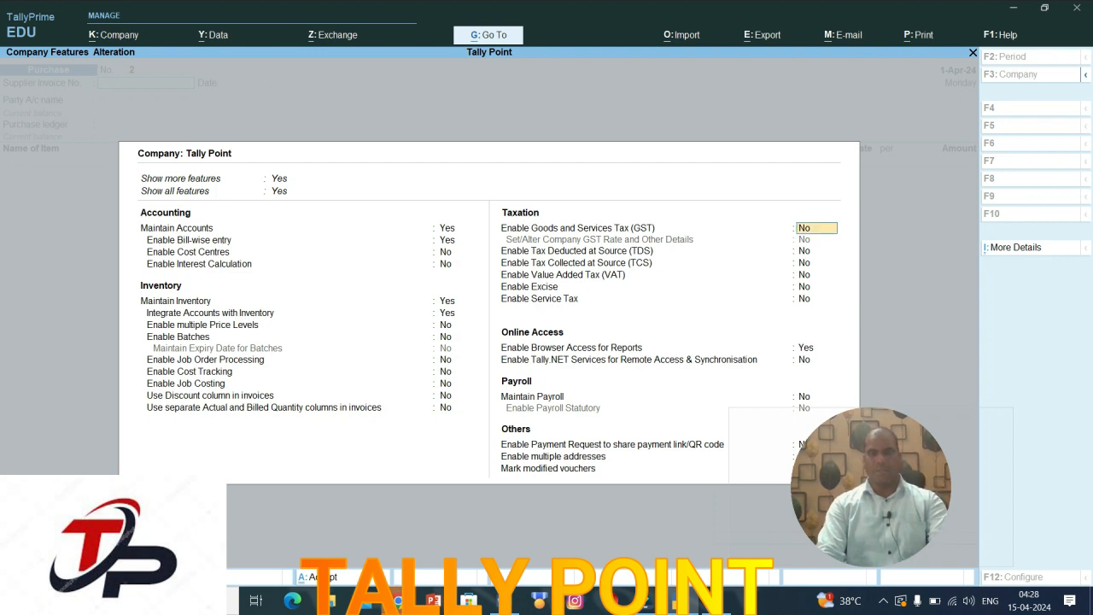
key("ctrl")
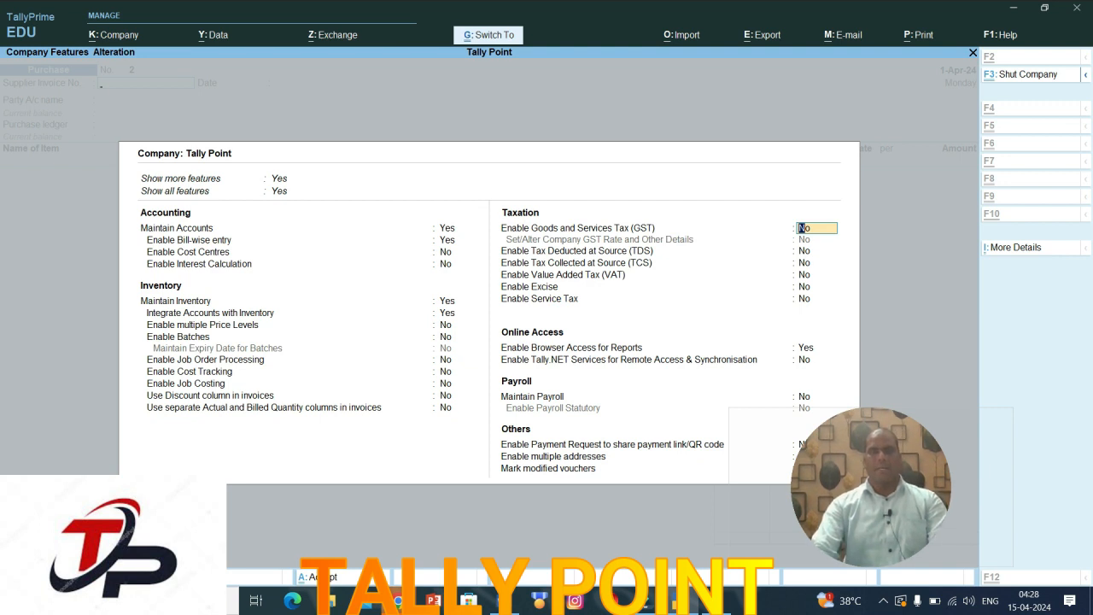
key("ctrl+a")
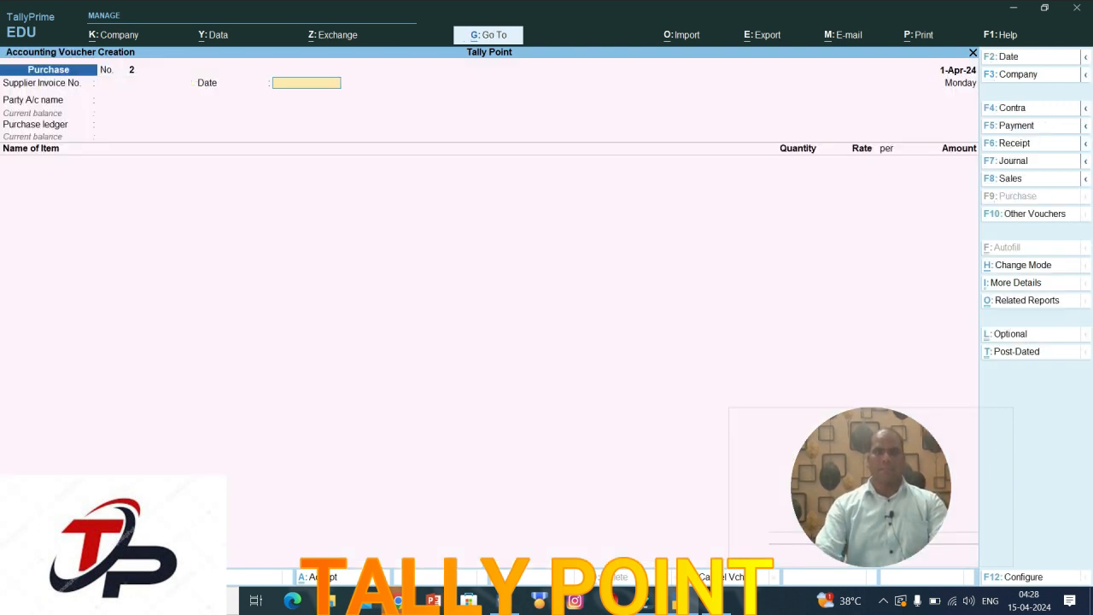
Step: Leave the supplier invoice details blank and set Balaji Tr as the party account with Purchase as the purchase ledger
key("Return")
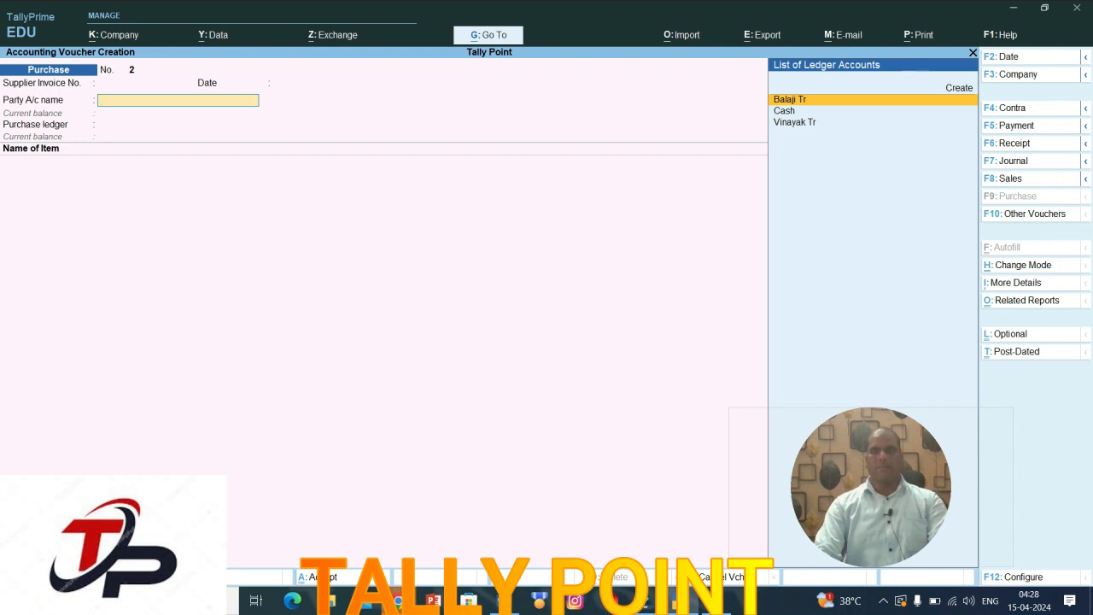
key("Return")
key("Return")
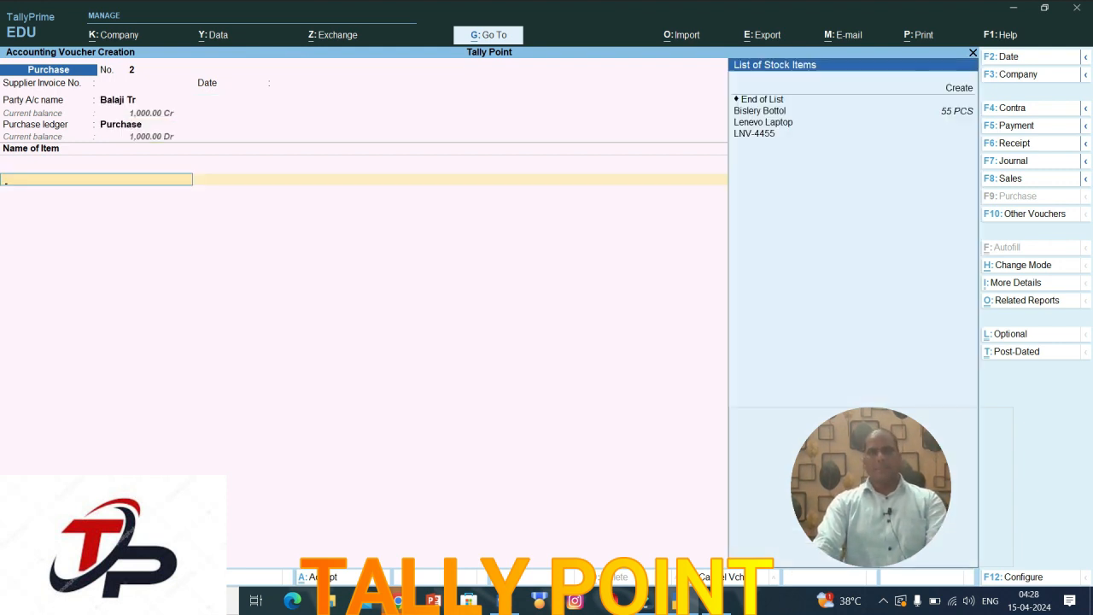
Step: Add the laptop to the purchase voucher by choosing its part number LNV-4455 among the stock items
key("Down")
key("Down")
key("Down")
key("Down")
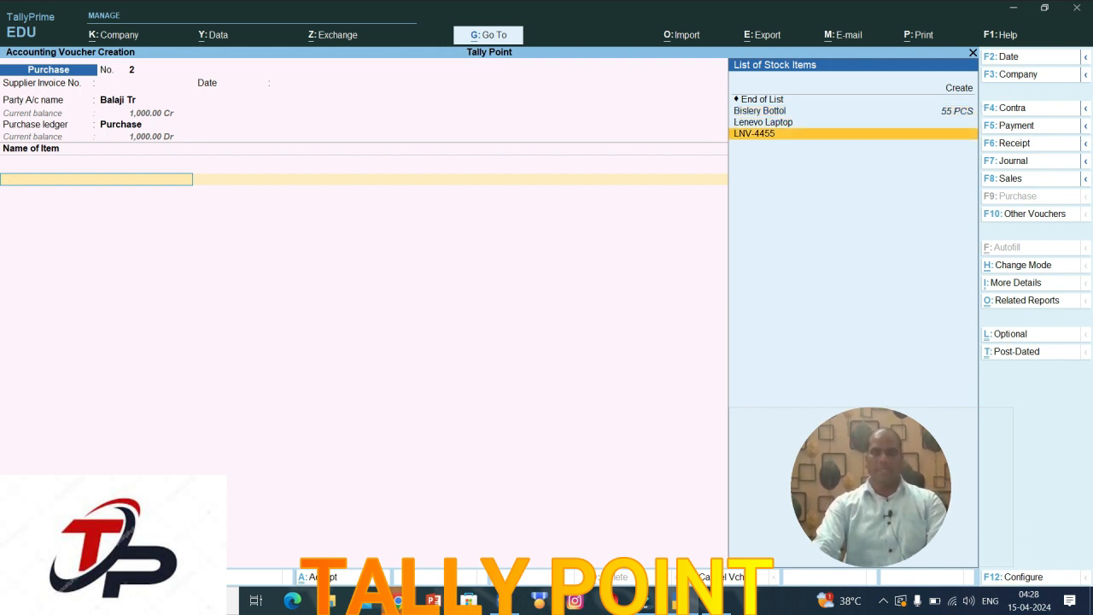
key("Up")
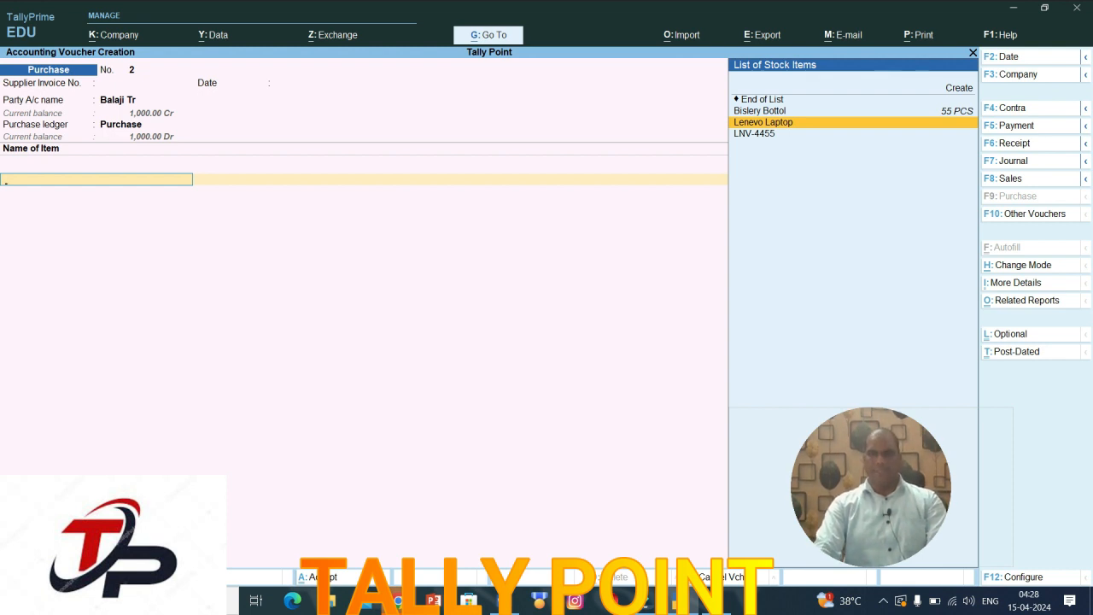
key("Down")
key("Up")
key("Down")
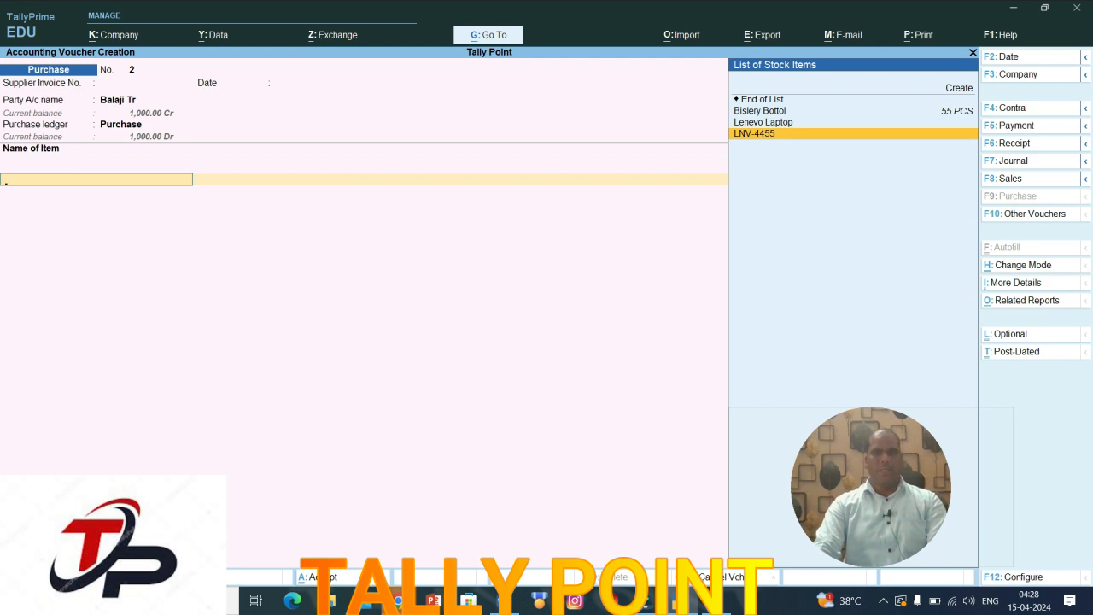
key("Return")
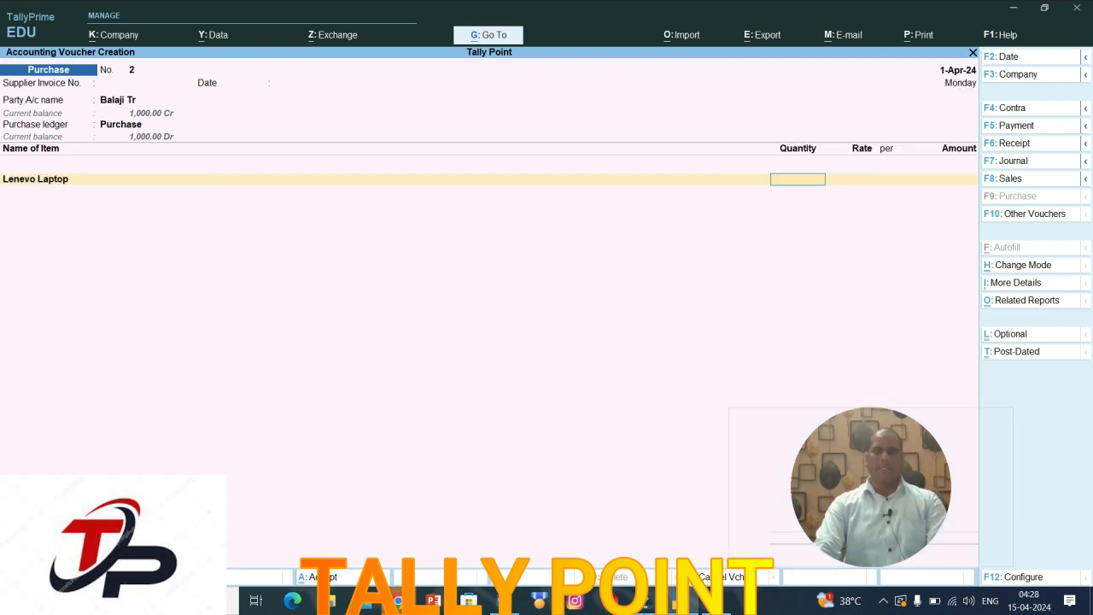
Step: Enter a quantity of 20 PCS at a rate of 35,000 for the Lenevo Laptop line
type("20")
key("Return")
type("35,000")
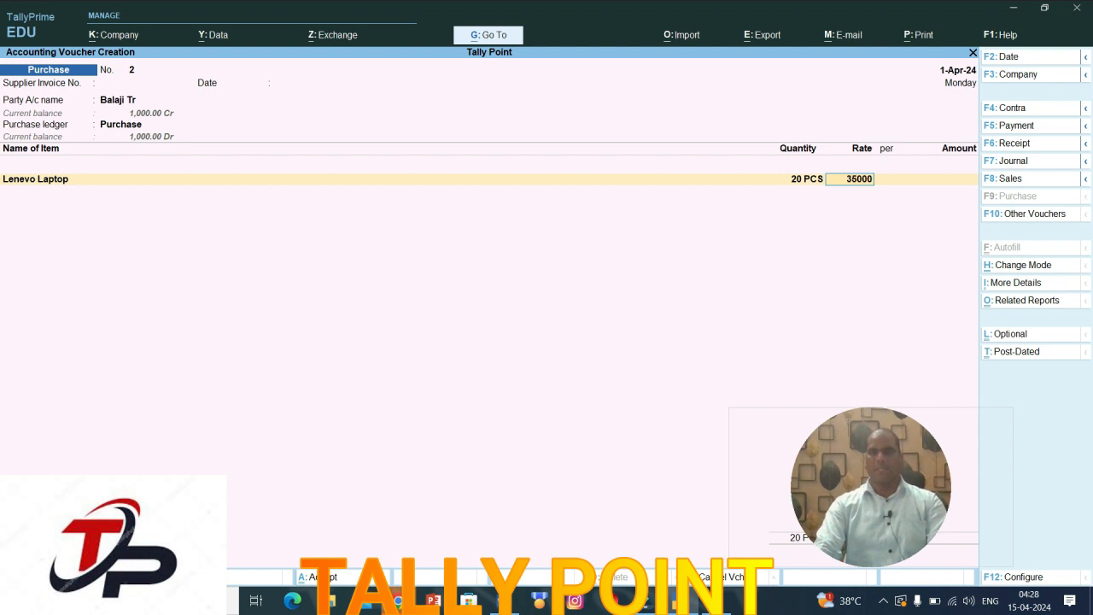
key("Return")
key("Return")
key("Return")
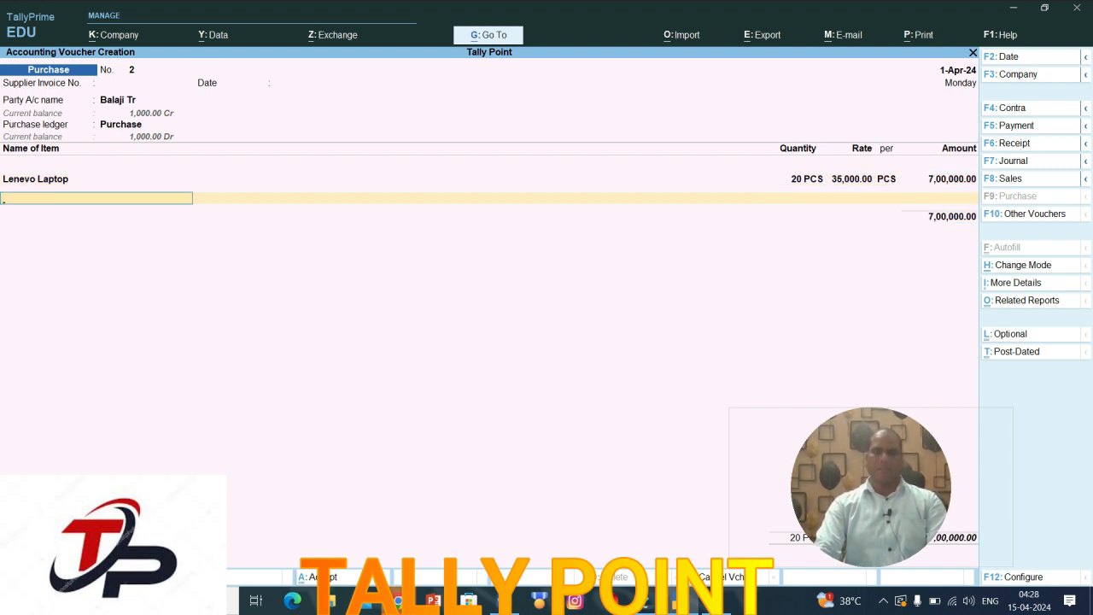
Step: Save the laptop purchase voucher and set the date of the new voucher to 1-5
key("ctrl")
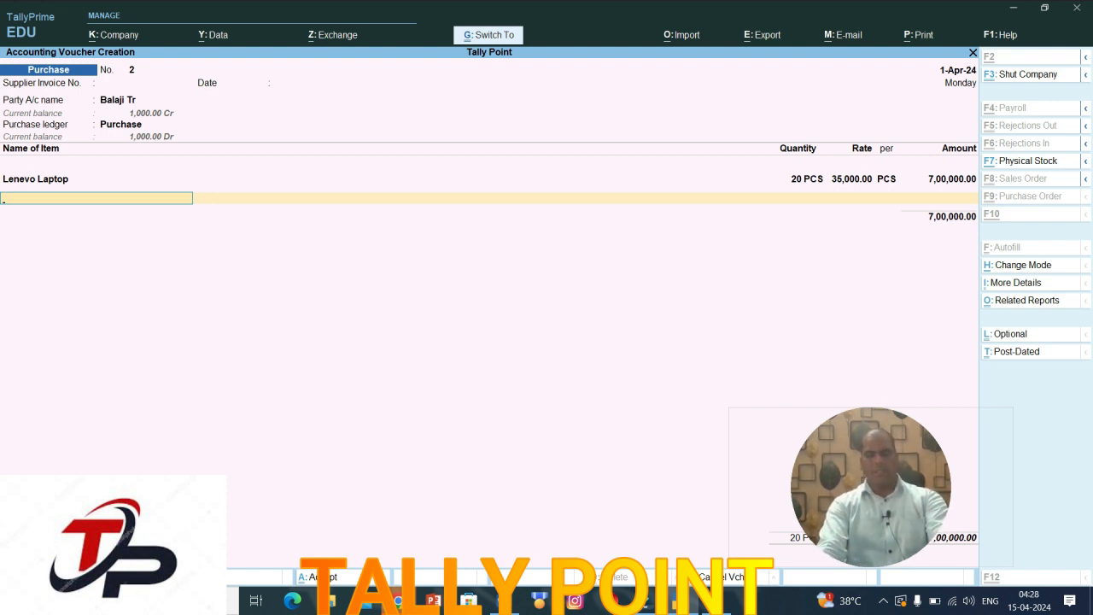
key("ctrl+a")
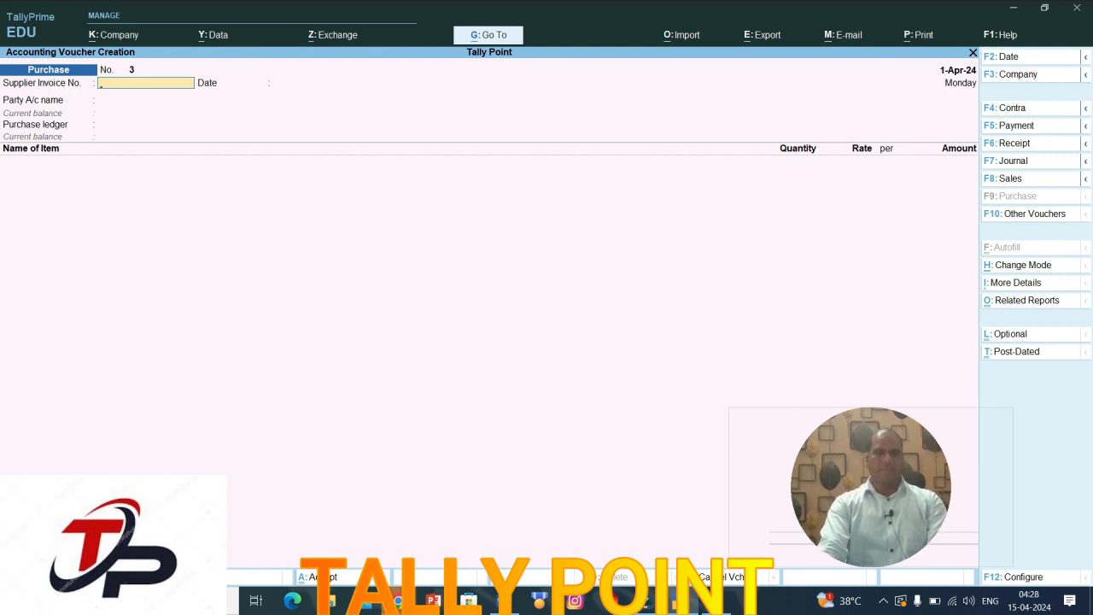
key("F2")
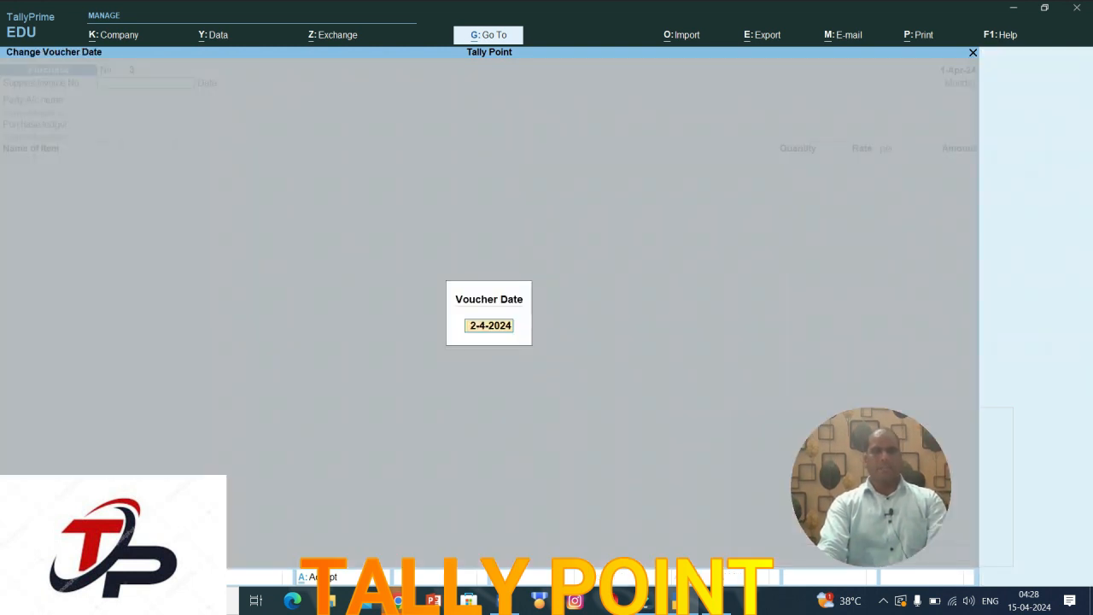
type("1-5")
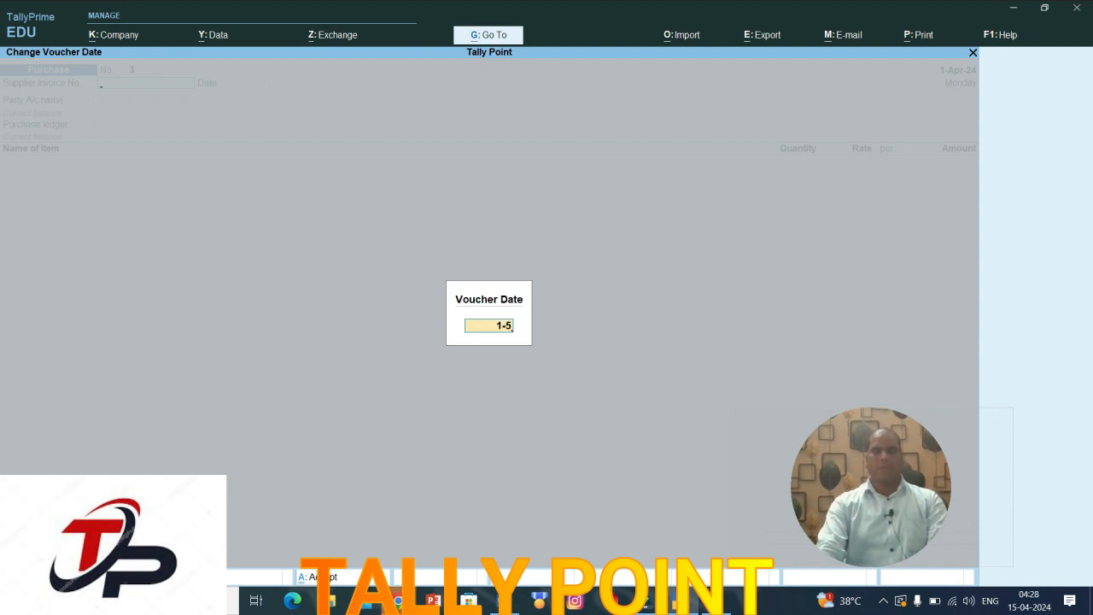
key("Return")
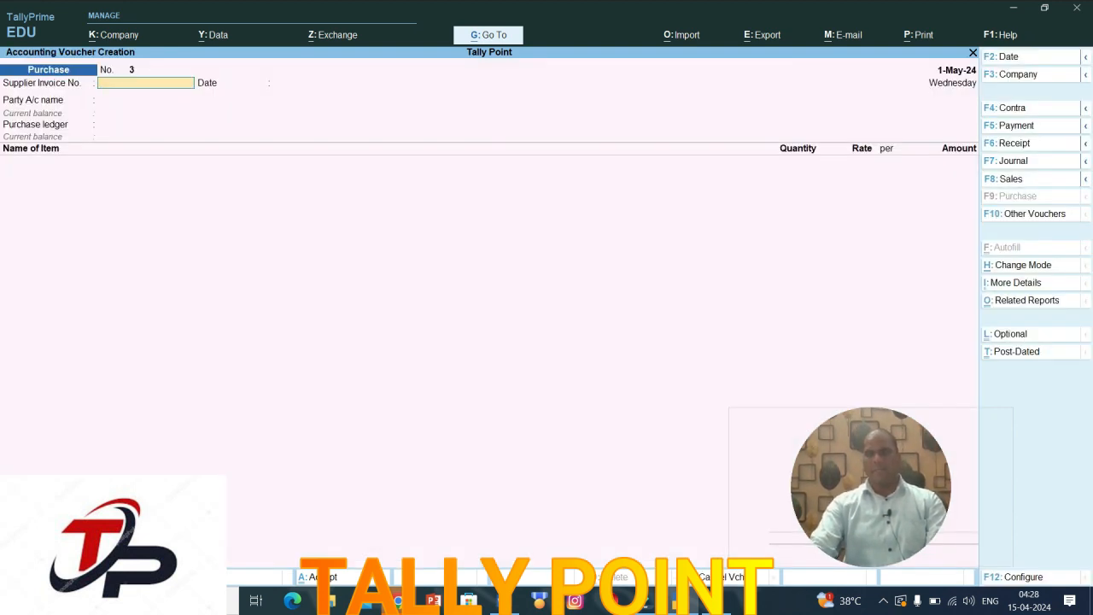
key("F8")
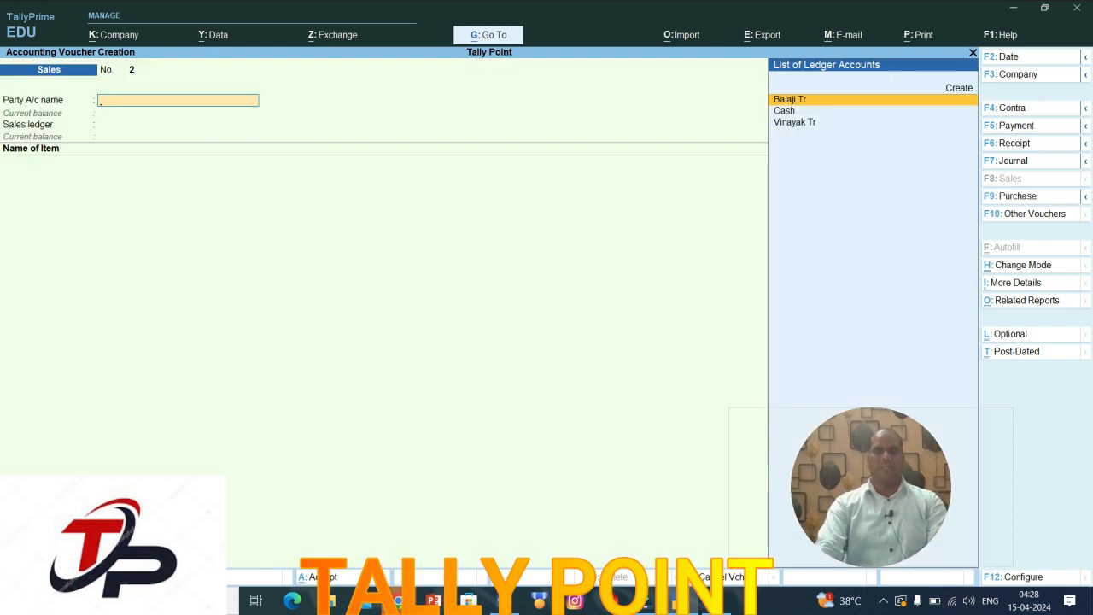
key("Down")
key("Down")
key("Return")
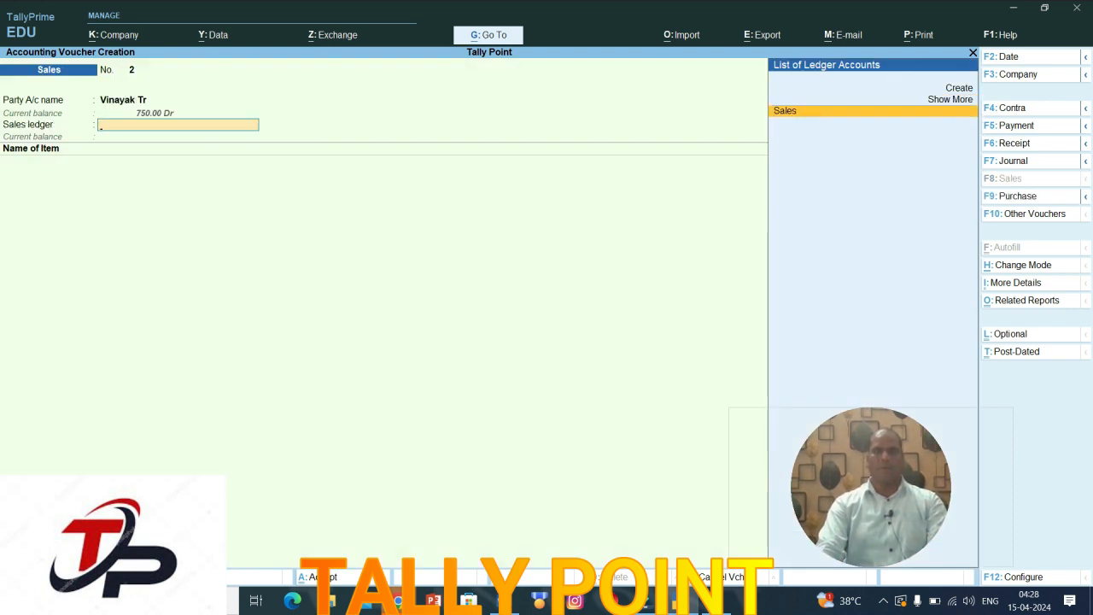
key("Return")
Step: Add the Lenevo Laptop to the sales voucher from the stock items
key("Down")
key("Down")
key("Down")
key("Down")
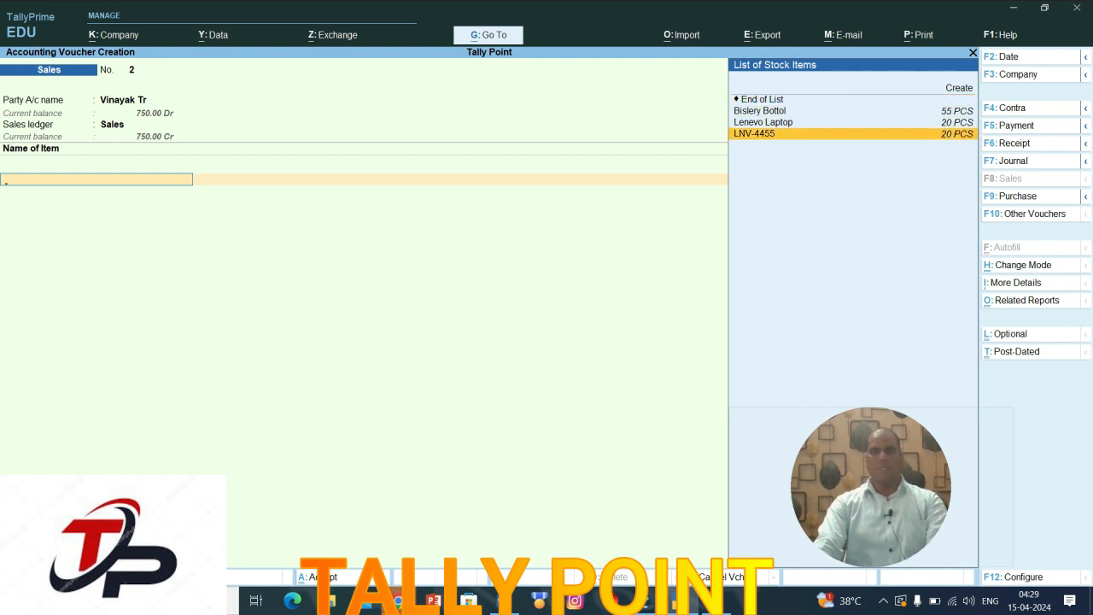
key("Up")
key("Down")
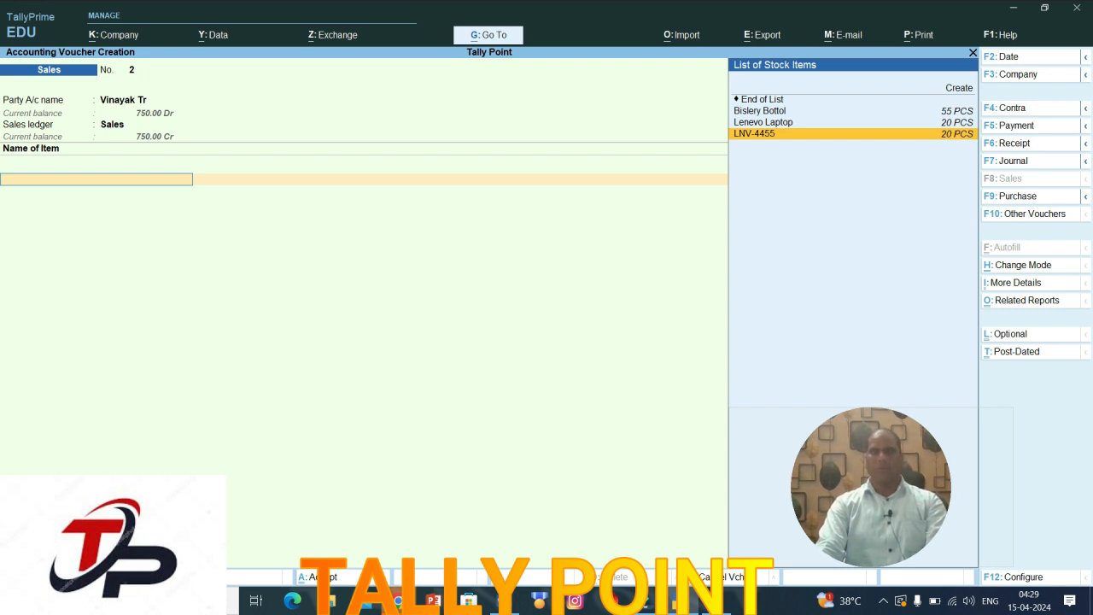
key("Up")
key("Return")
Step: Enter a quantity of 10 PCS at a rate of 38,000 for the laptop line and save the sales voucher
type("10")
key("Return")
type("38,00")
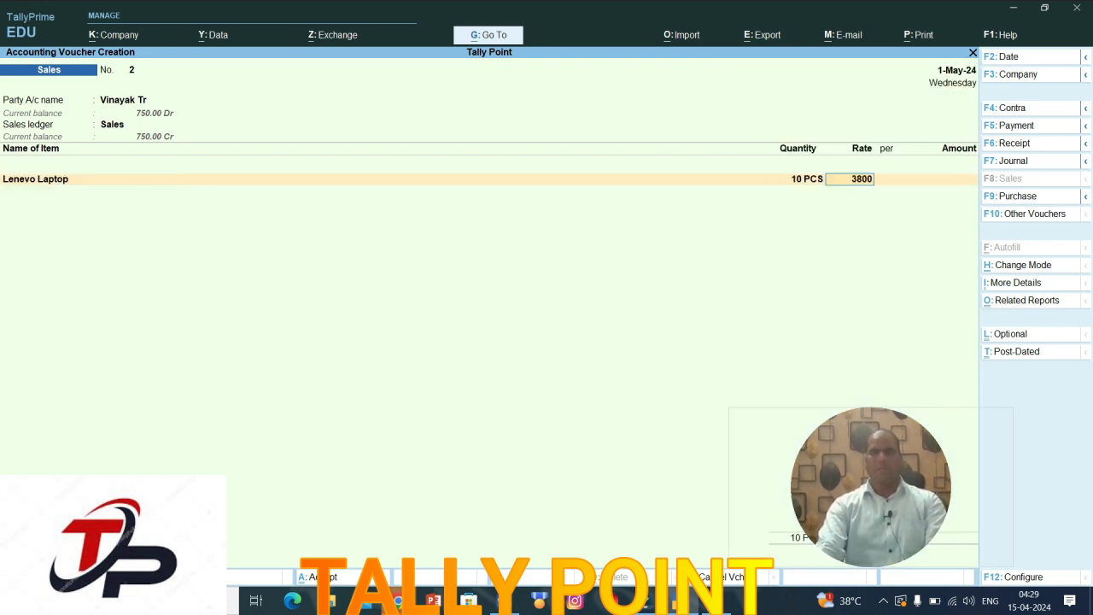
type("0")
key("Return")
key("Return")
key("Return")
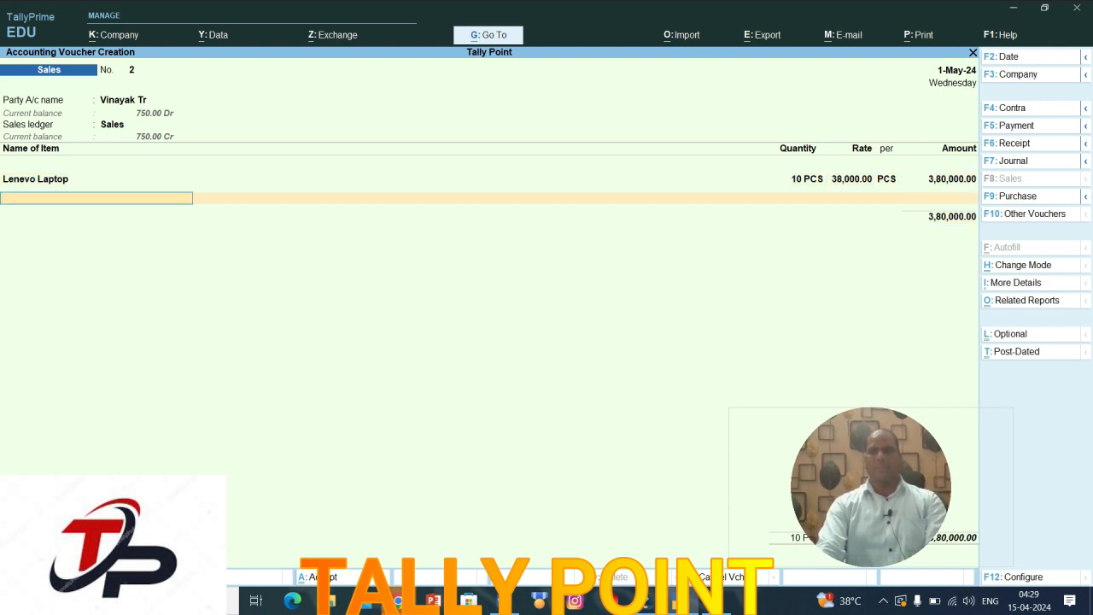
key("ctrl")
key("ctrl+a")
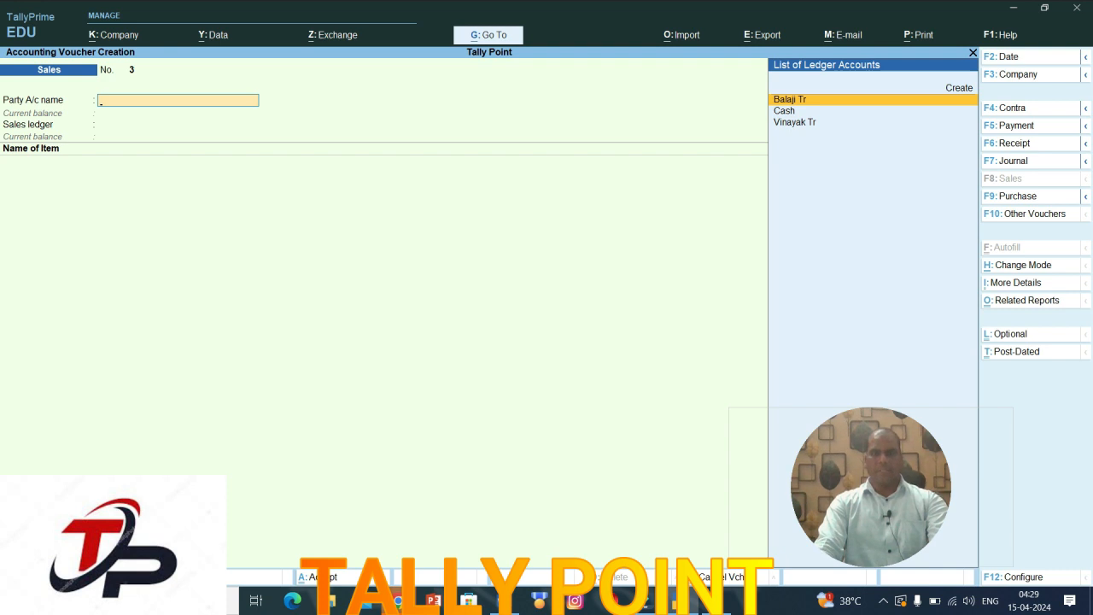
Step: Leave voucher entry and open the Inventory Books among the additional reports
key("Escape")
key("Down")
key("Down")
key("Down")
key("Down")
key("Down")
key("Down")
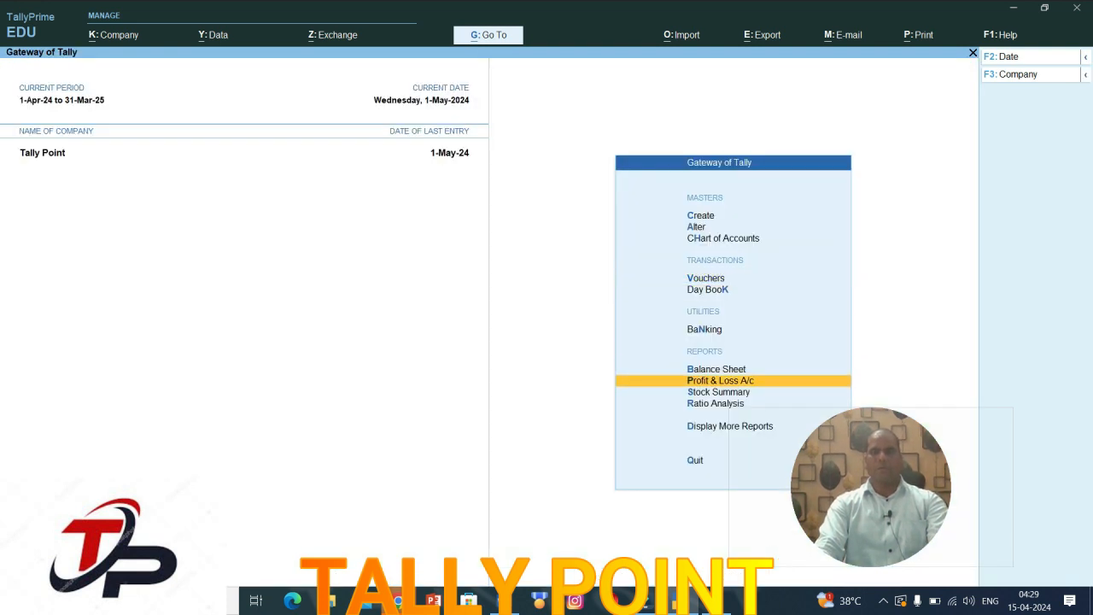
key("Down")
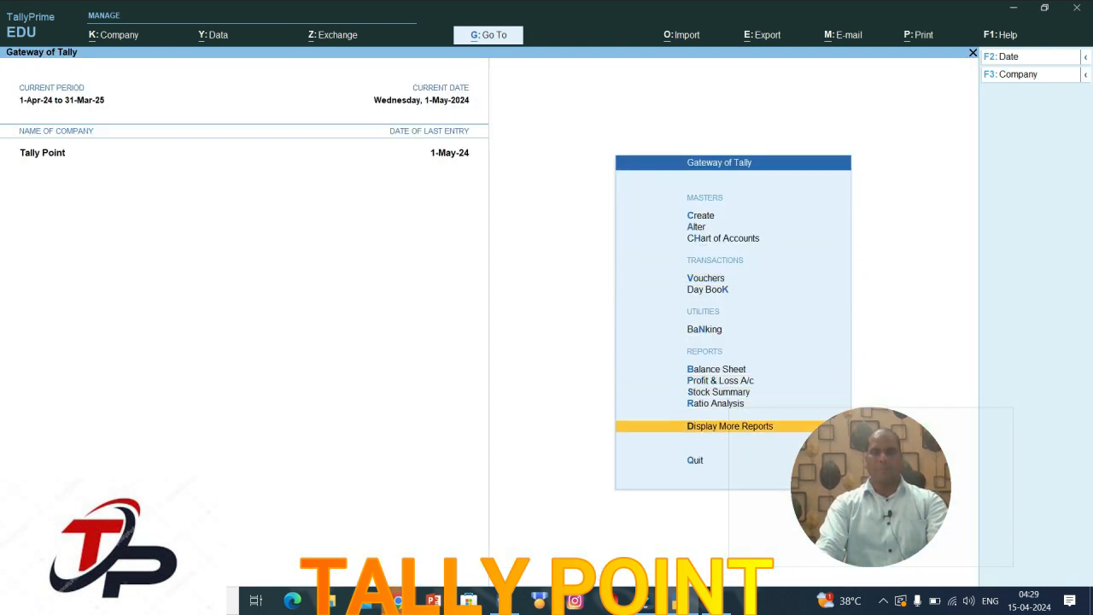
key("Return")
key("Down")
key("Down")
key("Down")
key("Down")
key("Down")
key("Down")
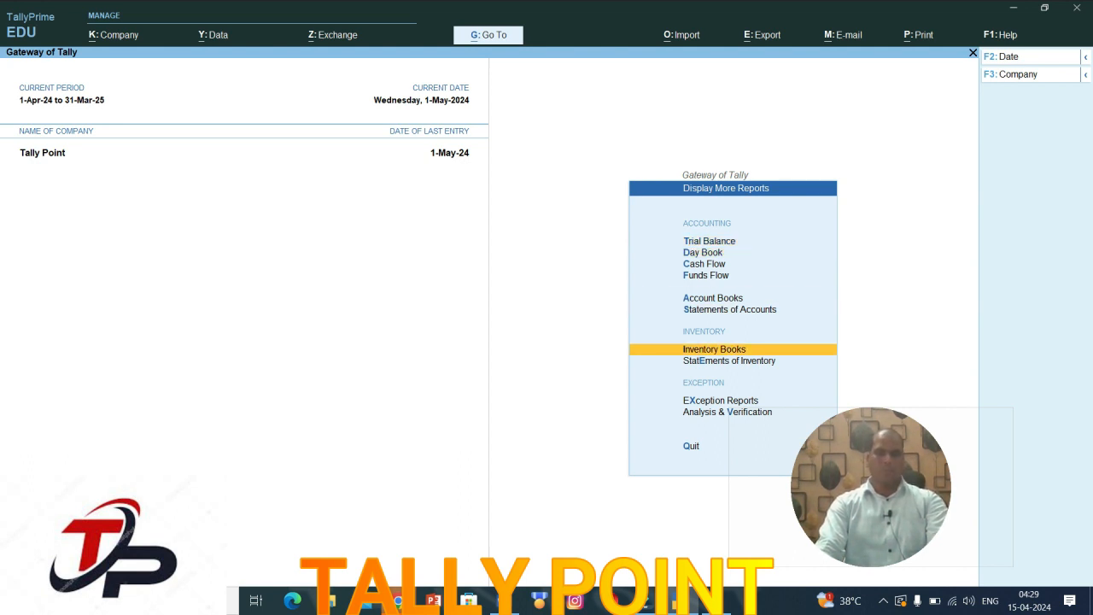
key("Return")
Step: Examine the stock item report for part number LNV-4455 and return to the Gateway of Tally
key("Down")
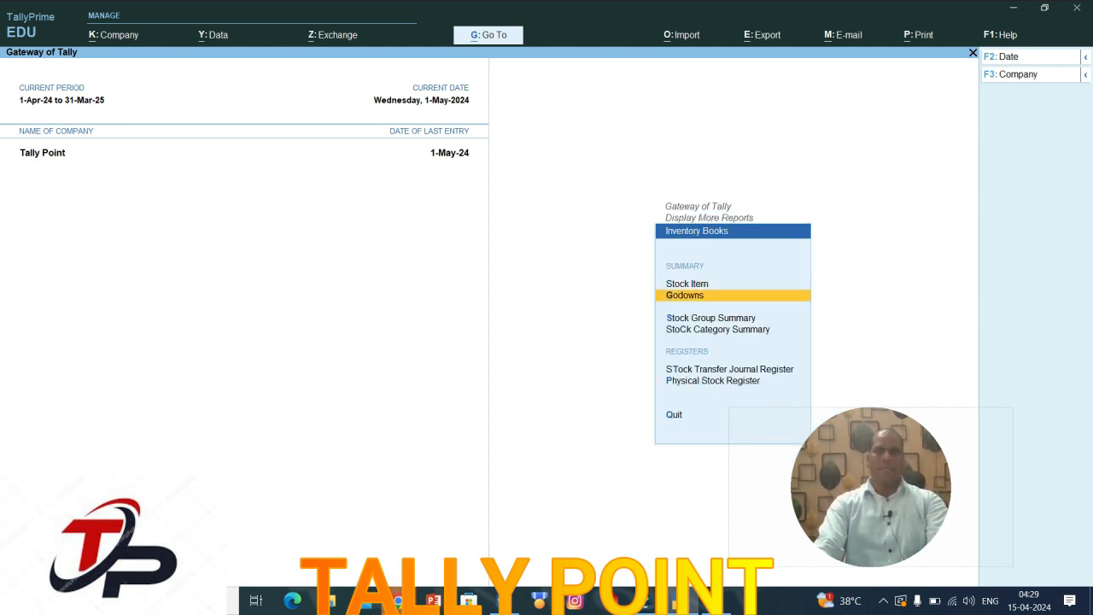
key("Down")
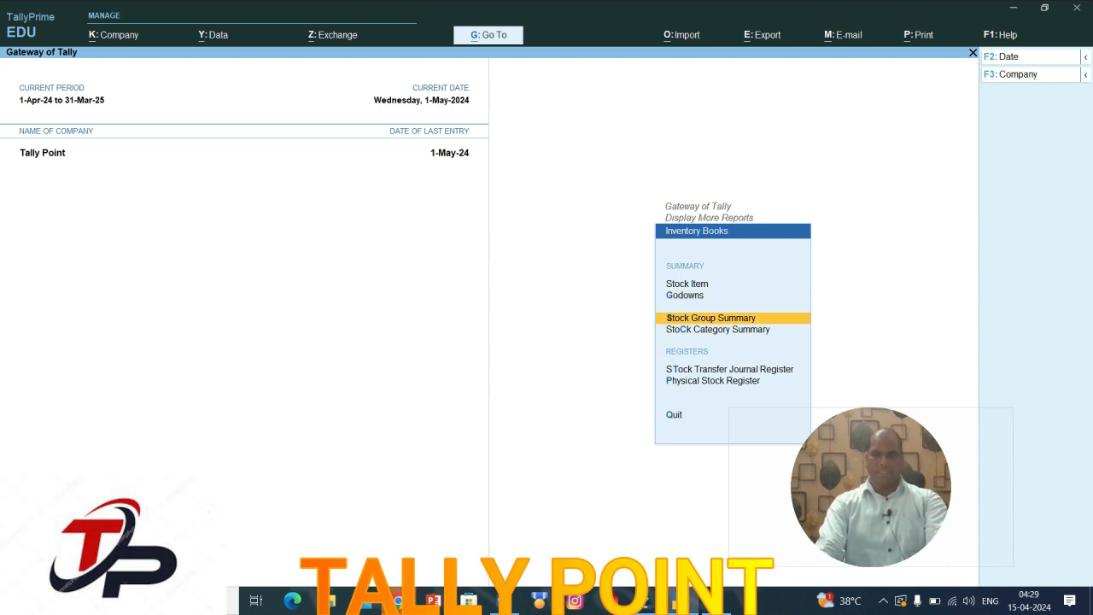
key("Up")
key("Up")
key("Return")
key("Down")
key("Down")
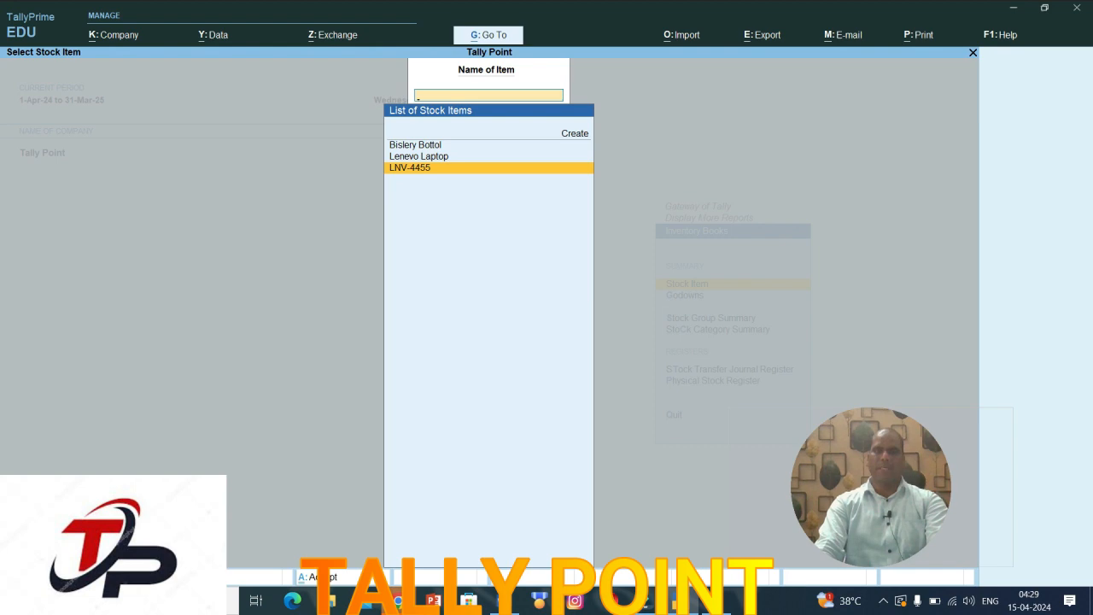
key("Return")
key("F4")
key("Up")
key("Down")
key("Return")
key("Escape")
key("Escape")
key("Escape")
key("Escape")
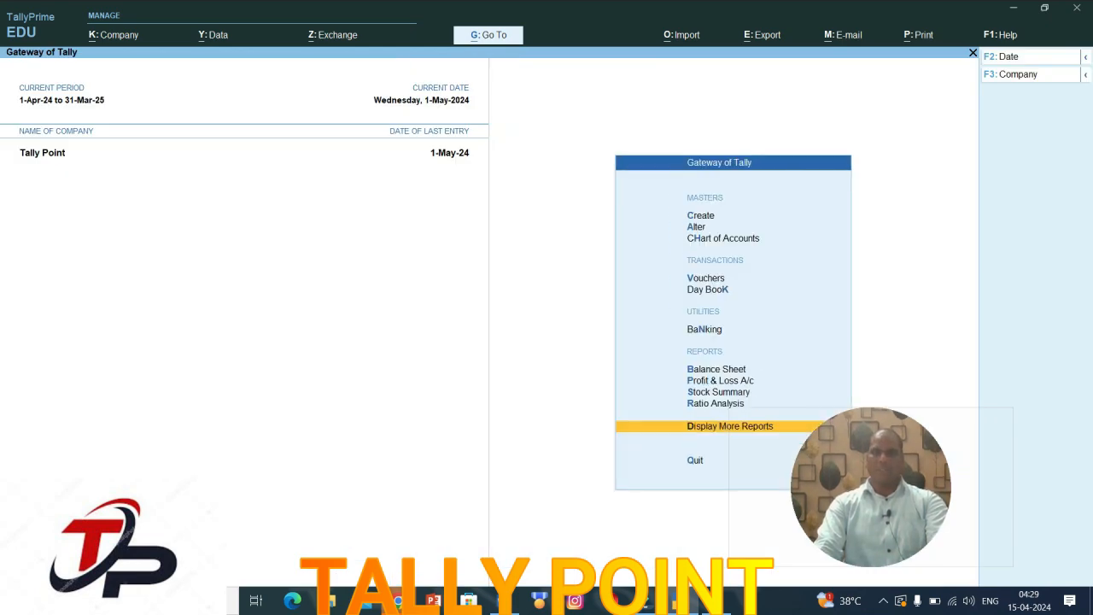
Step: Open the Stock Summary report from the Gateway of Tally
key("Escape")
key("Escape")
key("Down")
key("Down")
key("Down")
key("Down")
key("Down")
key("Down")
key("Down")
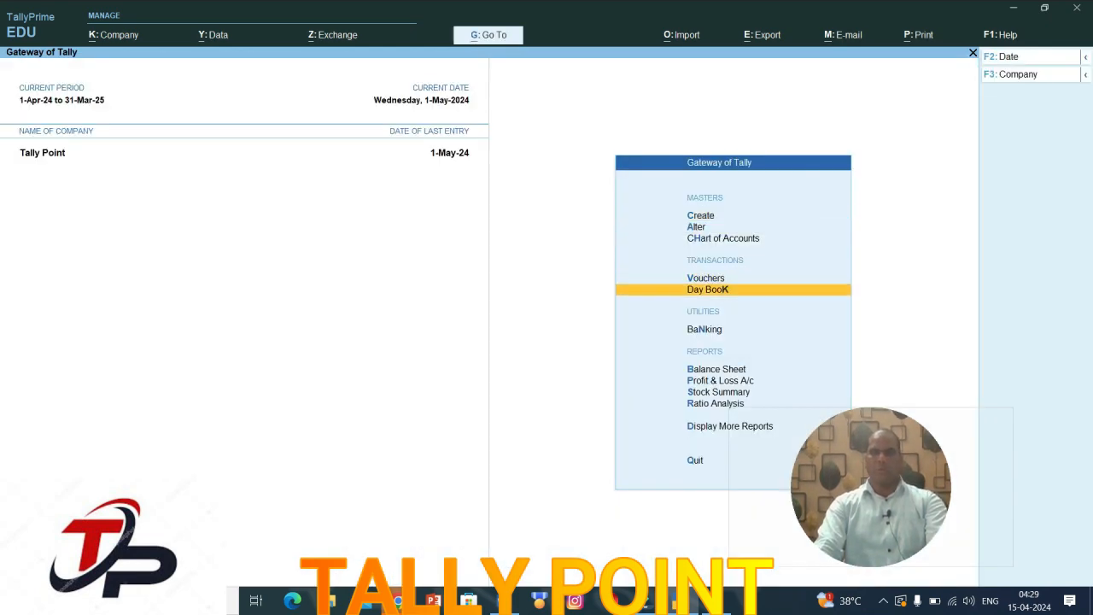
key("Down")
key("Return")
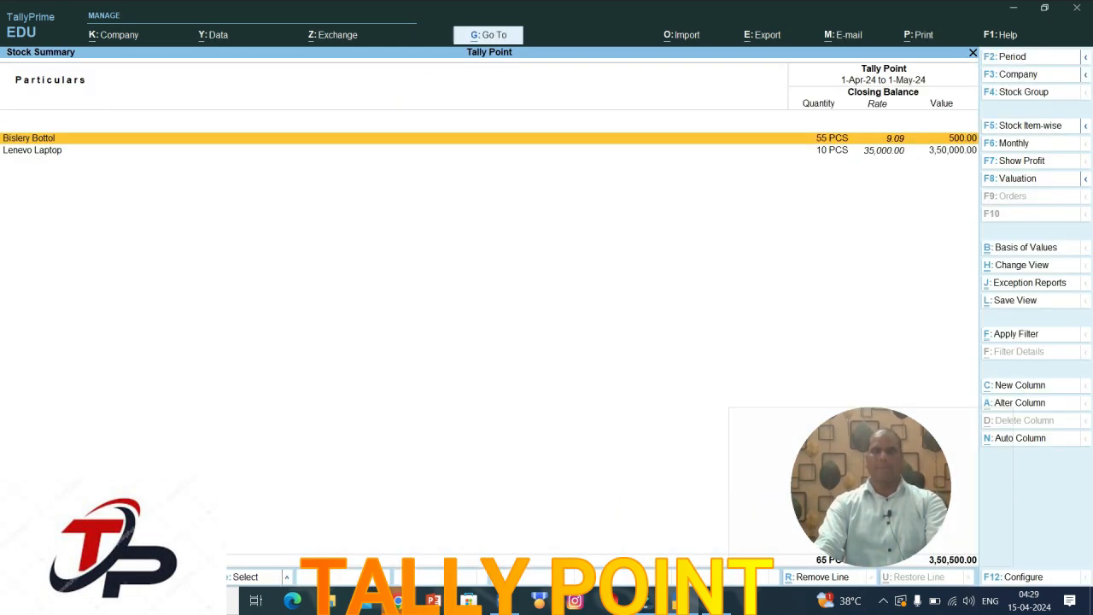
Step: Examine the monthly stock summary of the Lenevo Laptop and return to the Gateway of Tally
key("Down")
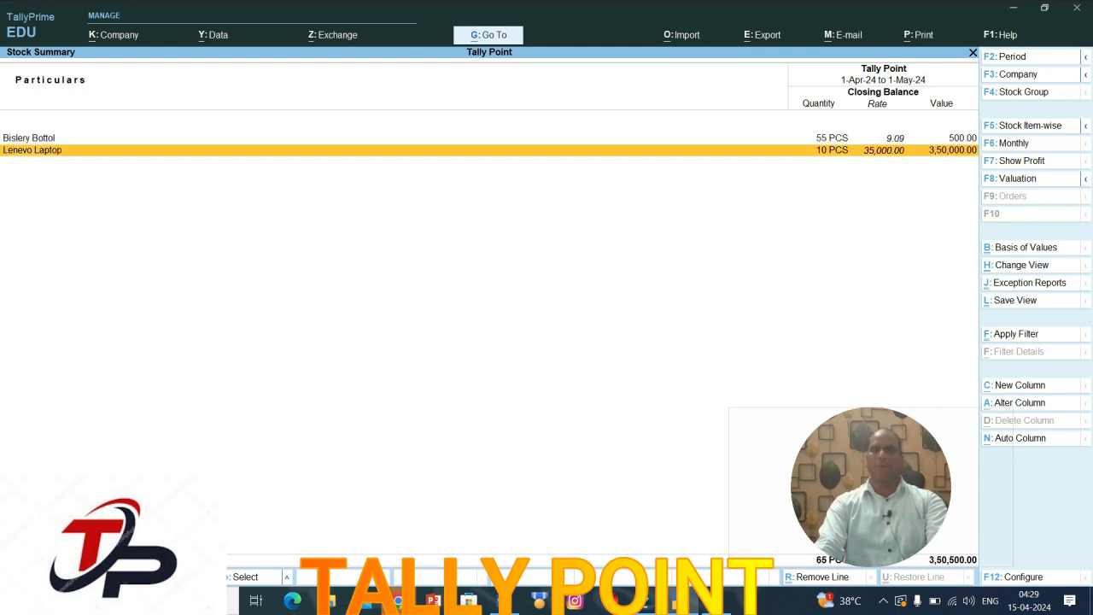
key("Return")
key("Up")
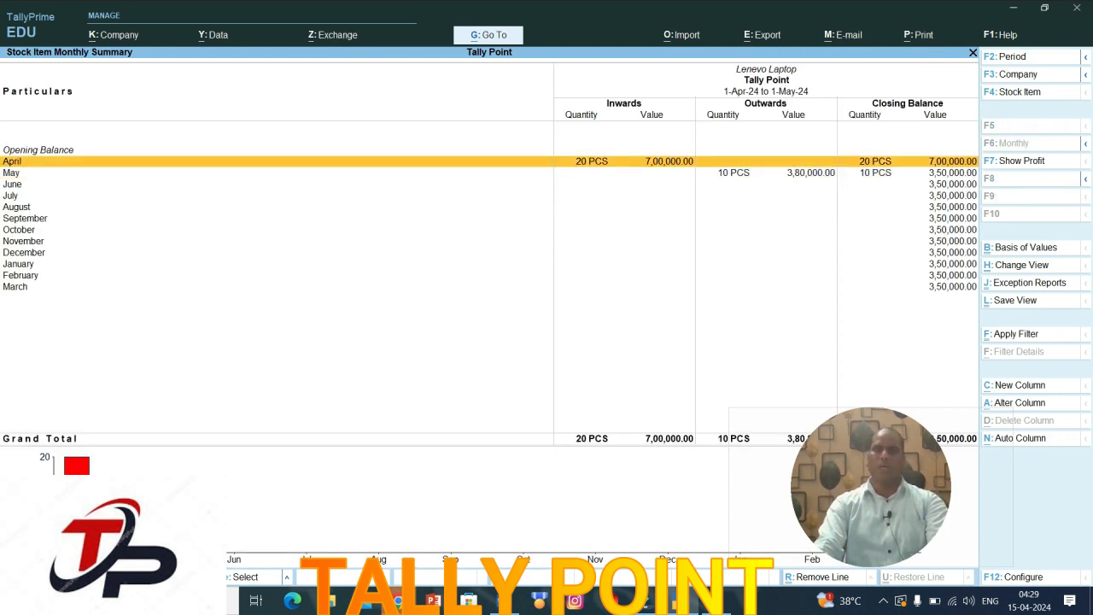
key("Escape")
key("Escape")
key("Escape")
key("Escape")
Step: Check which reports are available under Inventory Books and Statements of Inventory
key("Up")
key("Up")
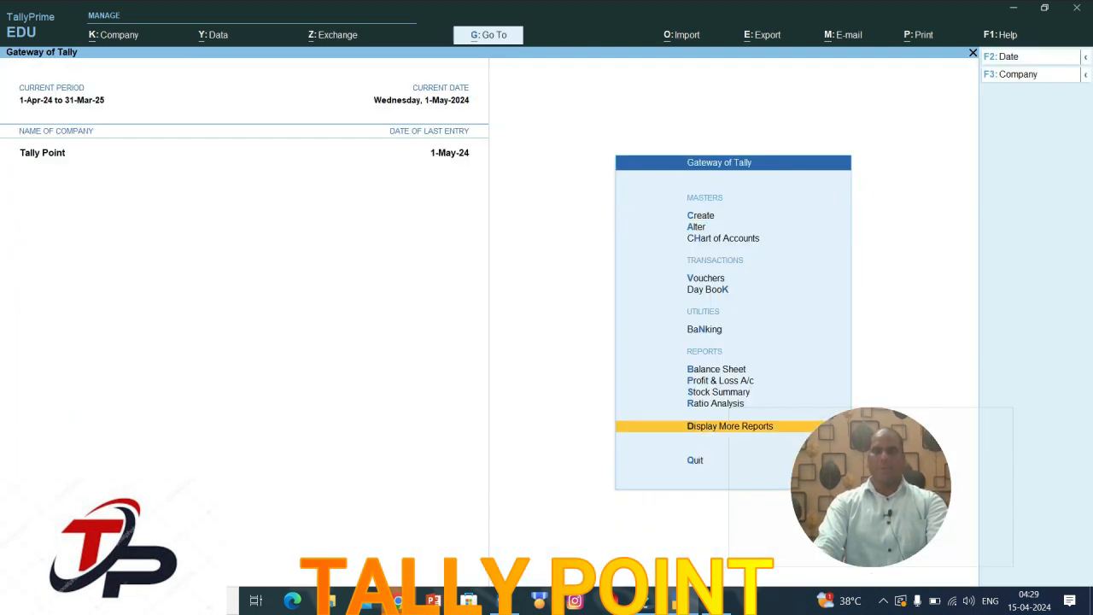
key("Return")
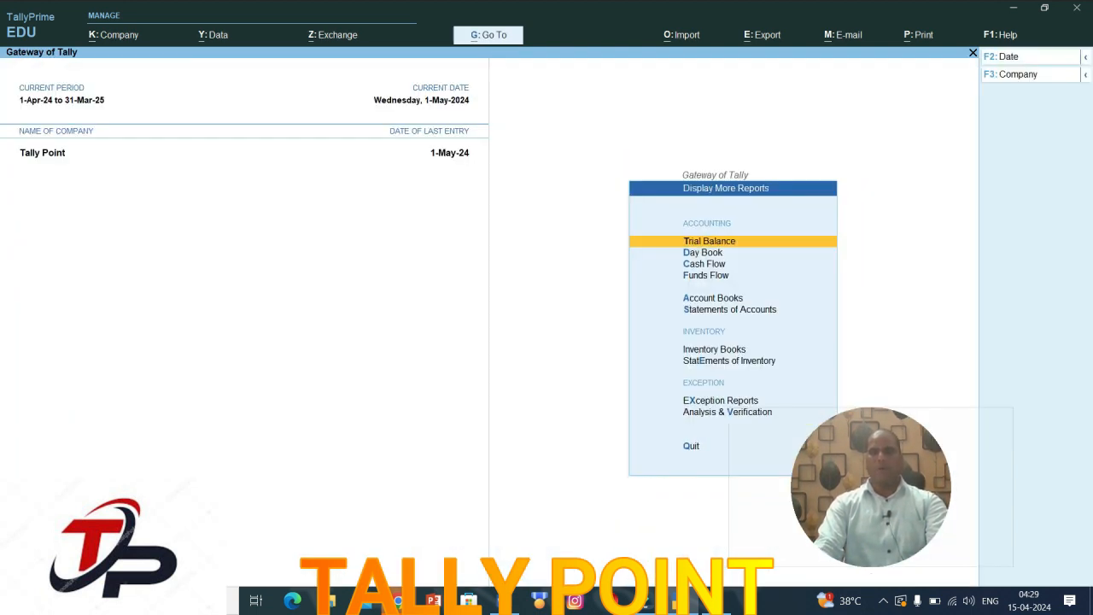
key("Down")
key("Down")
key("Down")
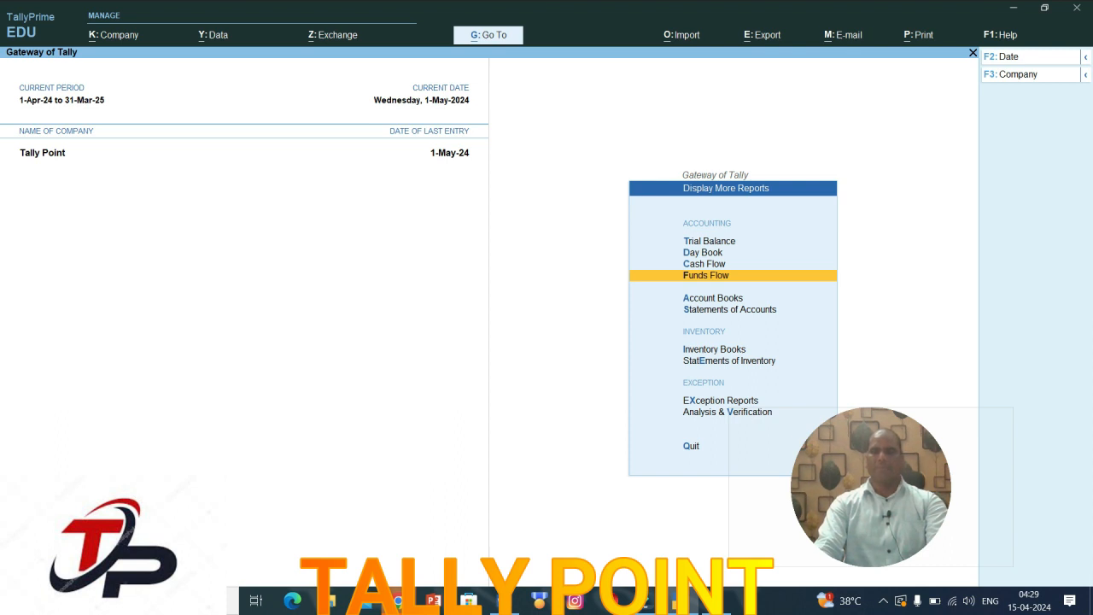
key("Down")
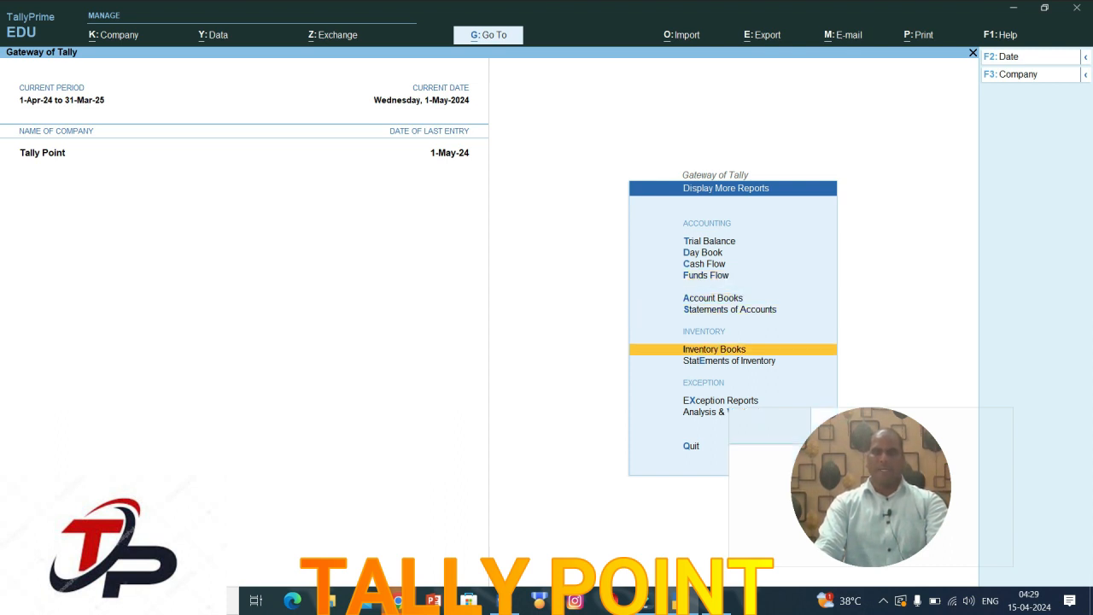
key("Return")
key("Escape")
key("Down")
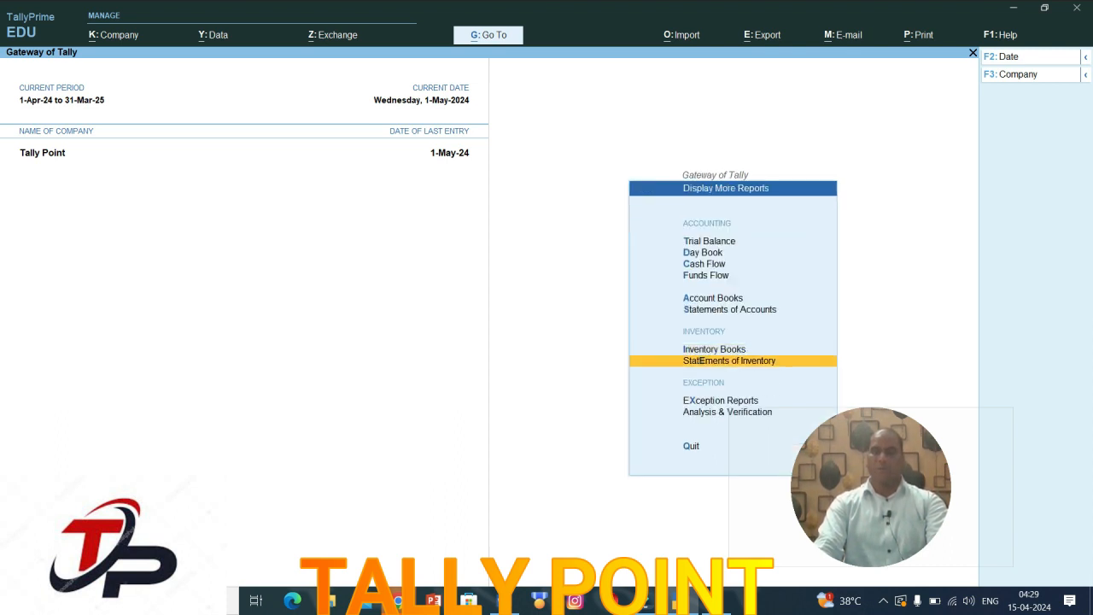
key("Return")
key("Down")
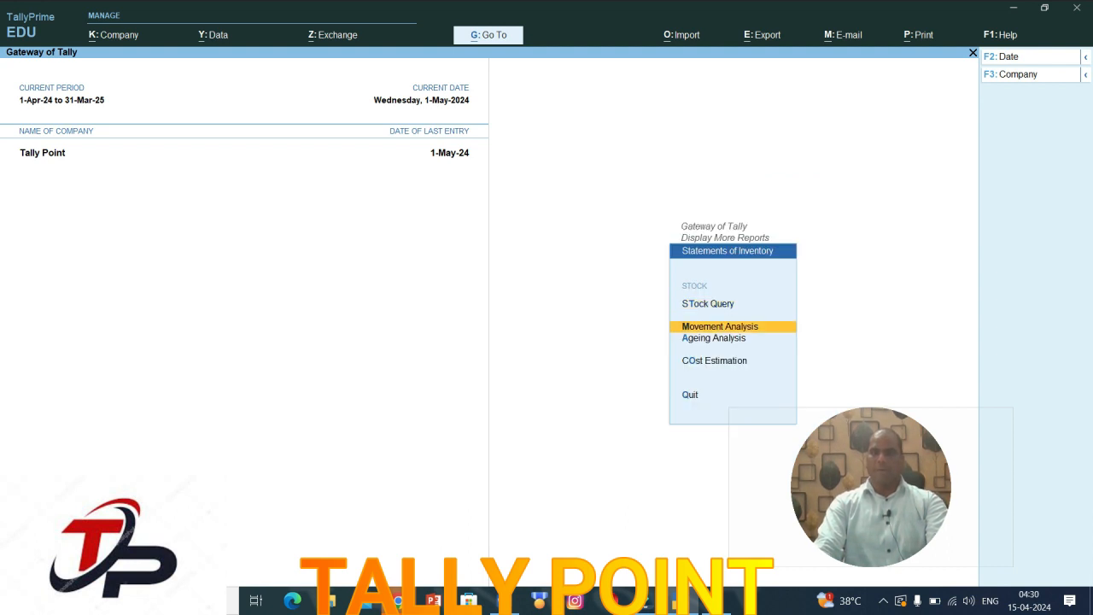
key("Escape")
key("Escape")
key("Escape")
key("Escape")
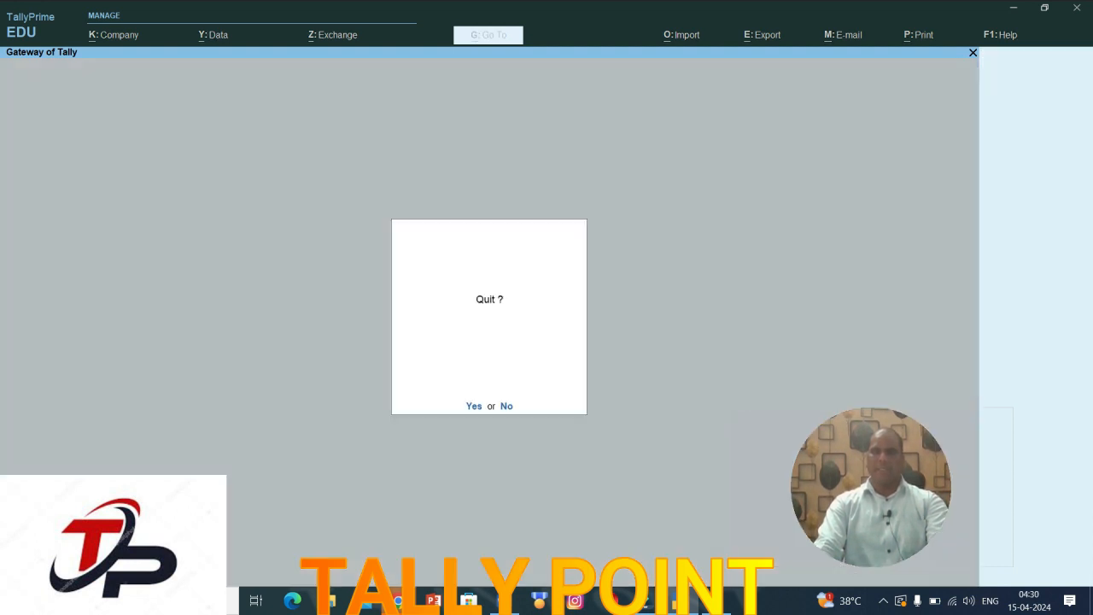
Step: Look up part number LNV-4455 among the stock items available for alteration and leave without altering anything
key("Down")
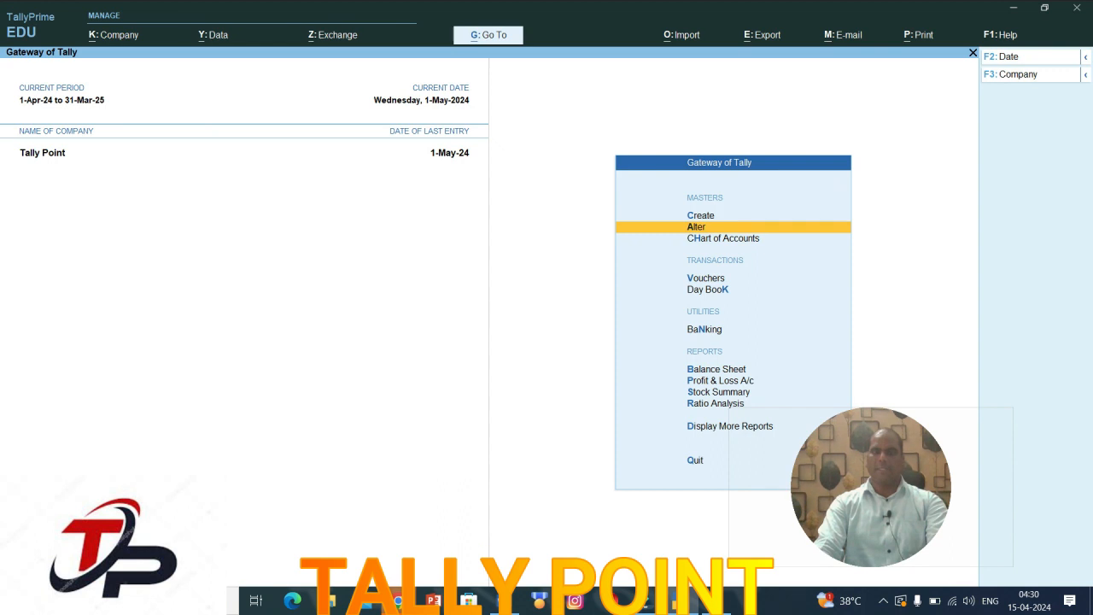
key("Return")
key("Down")
key("Down")
key("Down")
key("Down")
key("Down")
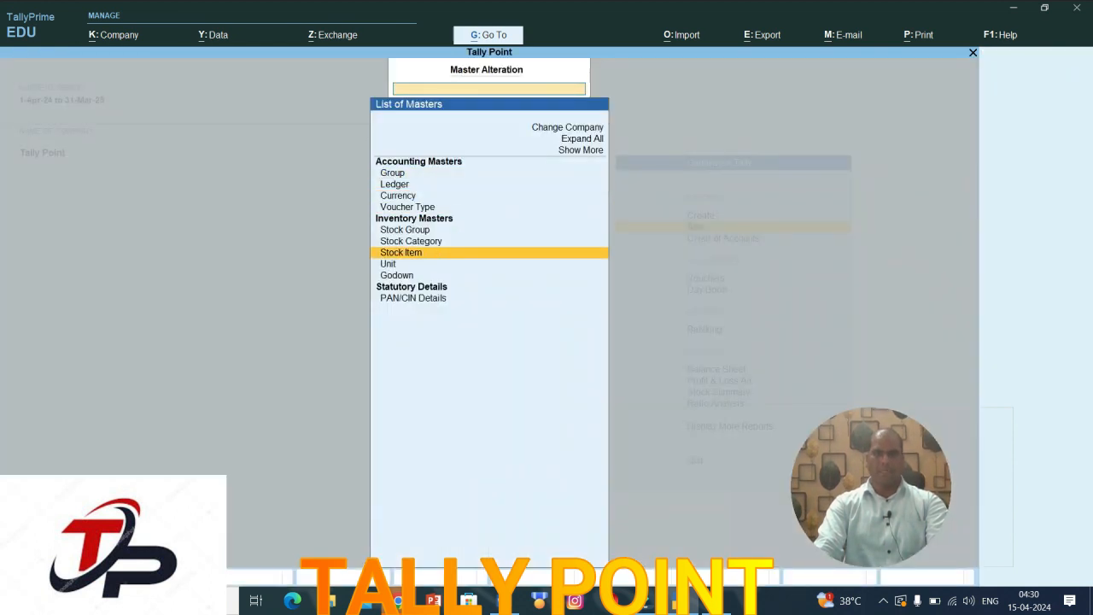
key("Down")
key("Return")
key("Down")
key("Down")
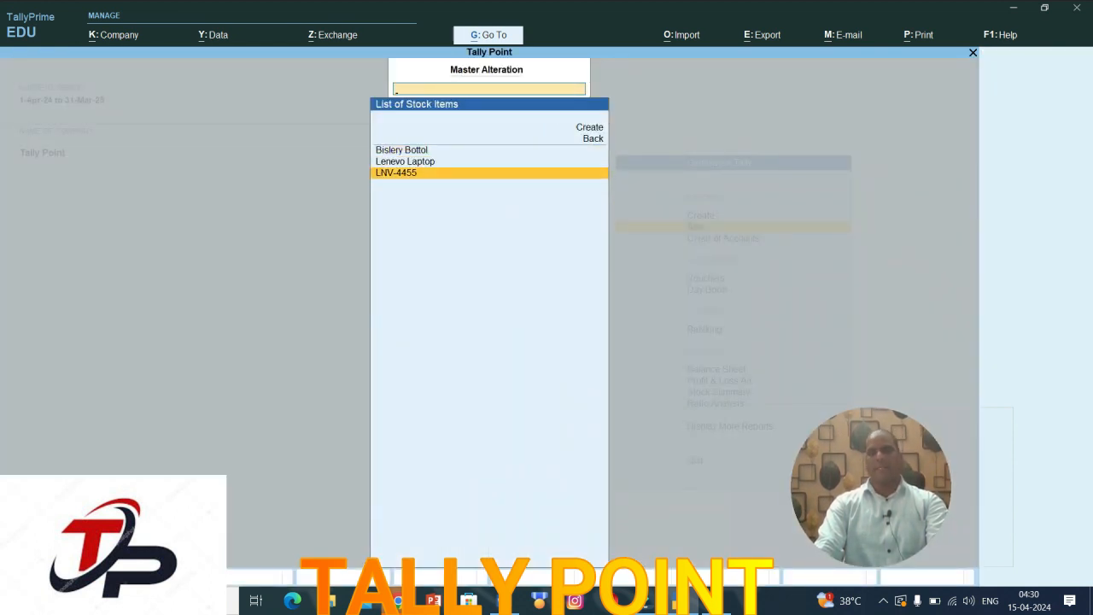
key("Escape")
key("Escape")
key("Escape")
key("Escape")
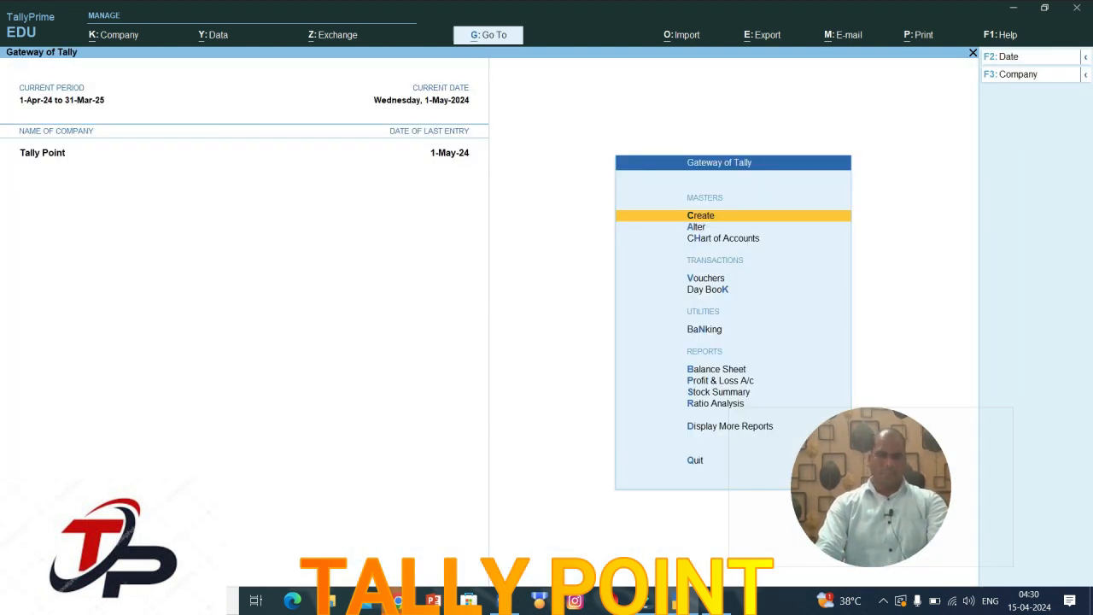